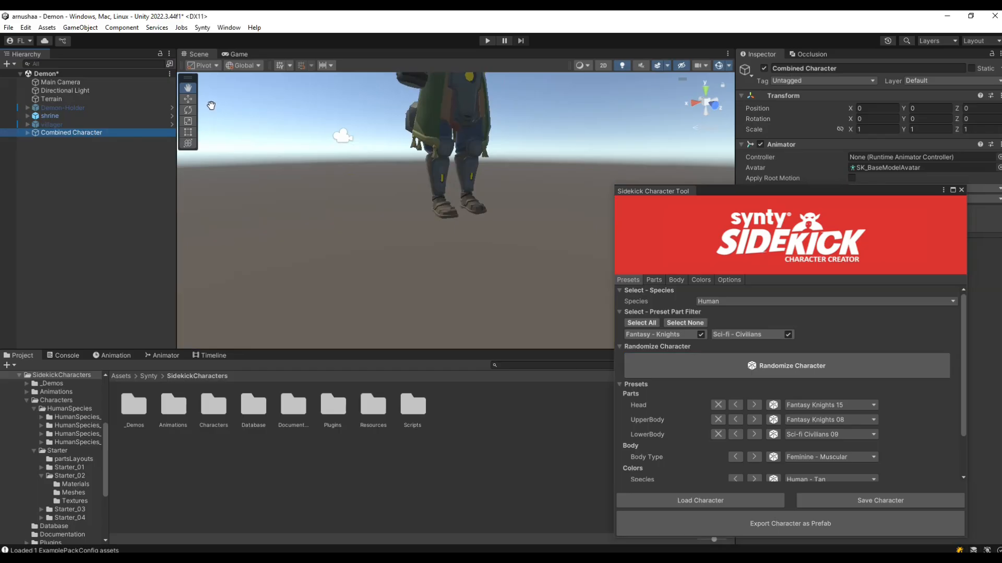
# - Advance the head preset and turn off the Sci-fi - Civilians preset part filter, keeping Fantasy - Knights on
pyautogui.moveTo(313, 107); pyautogui.dragTo(280, 264)
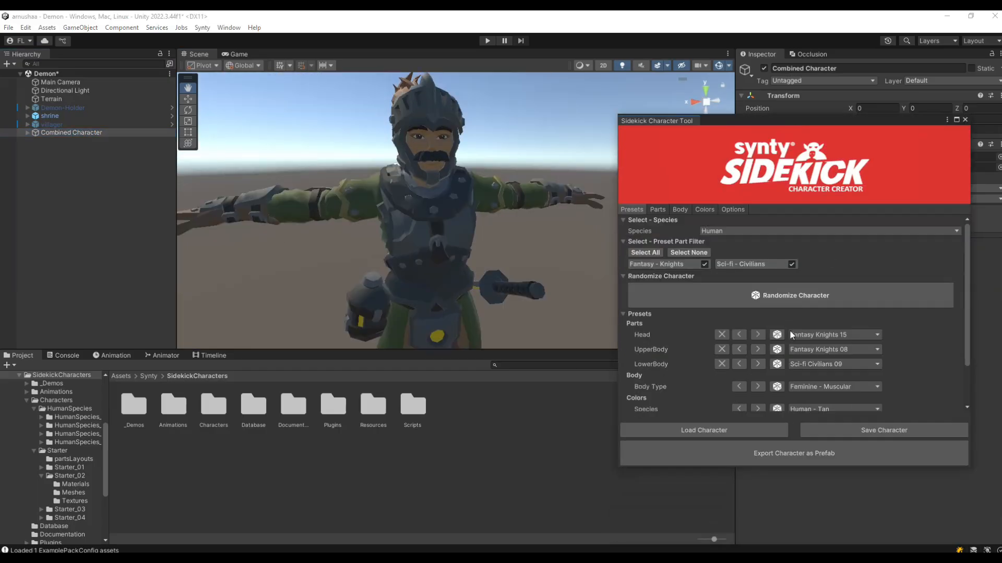
pyautogui.scroll(-3, 787, 334)
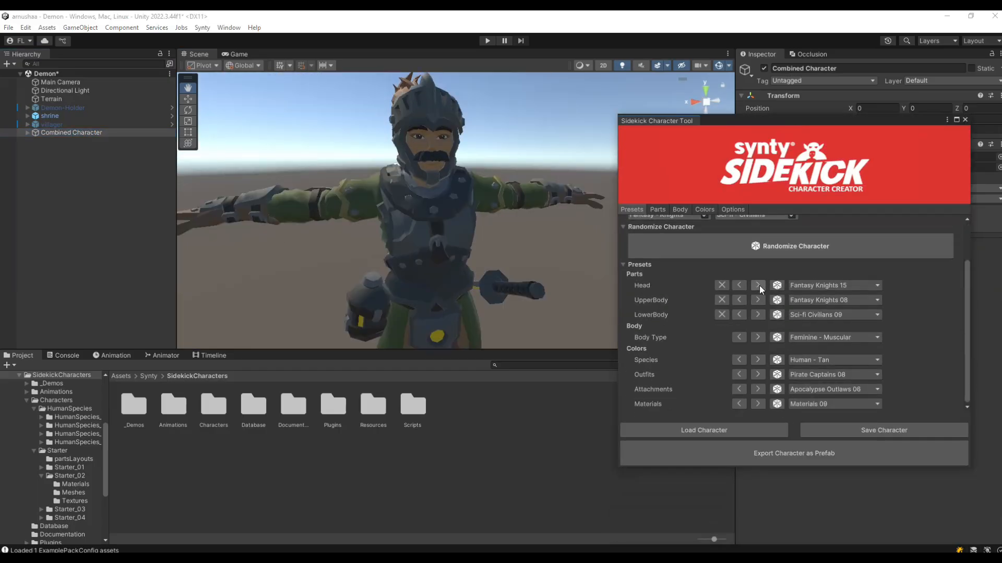
pyautogui.click(759, 286)
pyautogui.click(756, 287)
pyautogui.scroll(2, 733, 283)
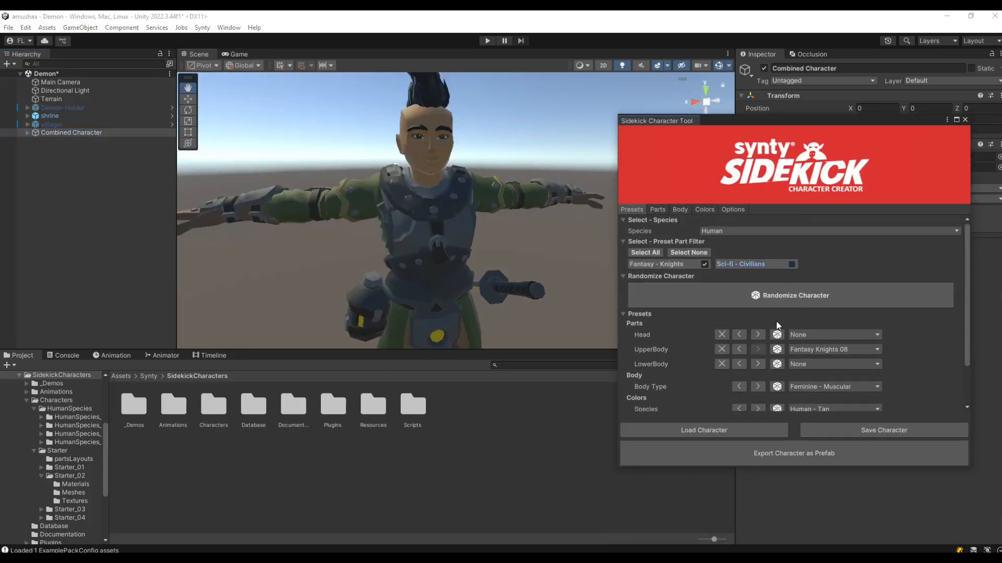
# - Set the head preset to Fantasy Knights 16 and the lower body preset to Fantasy Knights 07
pyautogui.scroll(-1, 777, 325)
pyautogui.click(757, 335)
pyautogui.click(760, 306)
pyautogui.click(760, 306)
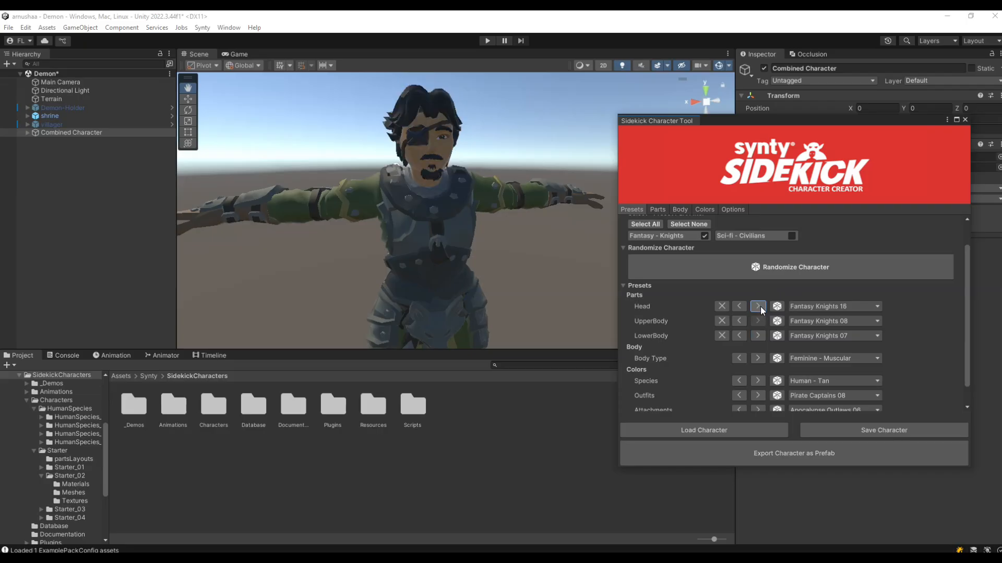
# - Randomize the character, then advance its head preset to Species Humans 03 and its body type to Masculine - Slim
pyautogui.click(790, 269)
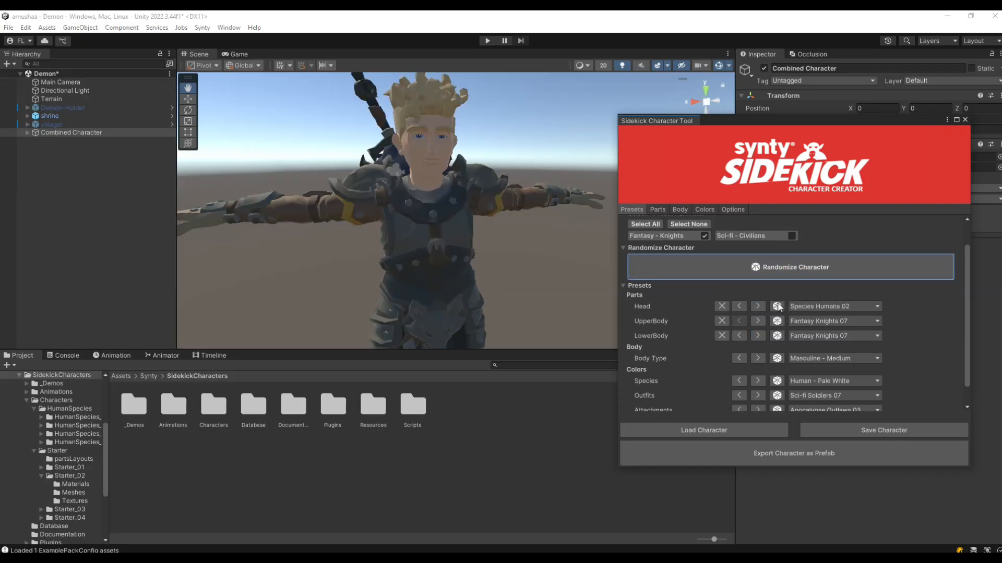
pyautogui.click(757, 306)
pyautogui.click(758, 359)
# - Set the color presets to Human - White for species, Sci-fi Soldiers 08 for outfits and Apocalypse Outlaws 04 for attachments
pyautogui.scroll(-1, 759, 359)
pyautogui.click(759, 361)
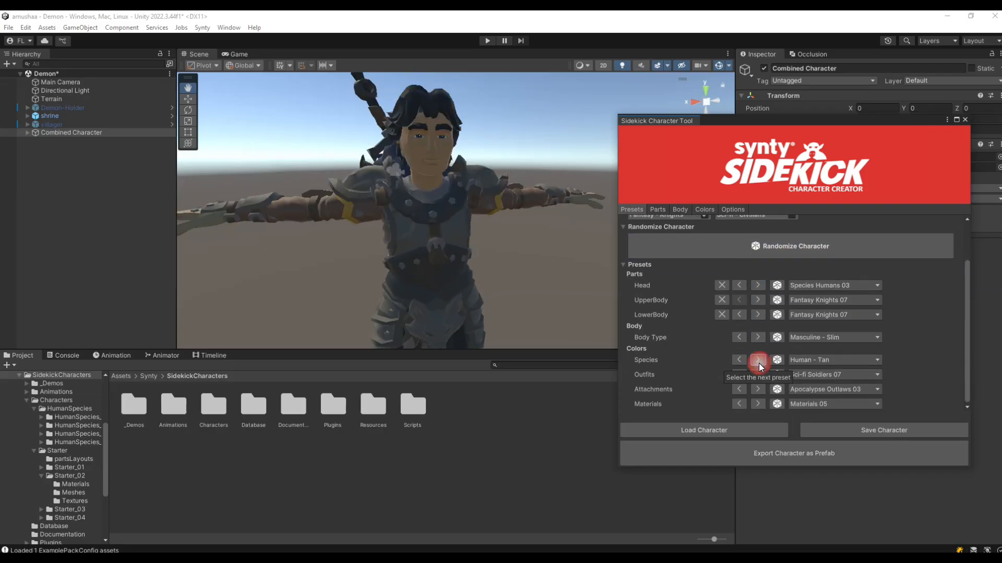
pyautogui.click(759, 360)
pyautogui.click(758, 374)
pyautogui.click(759, 389)
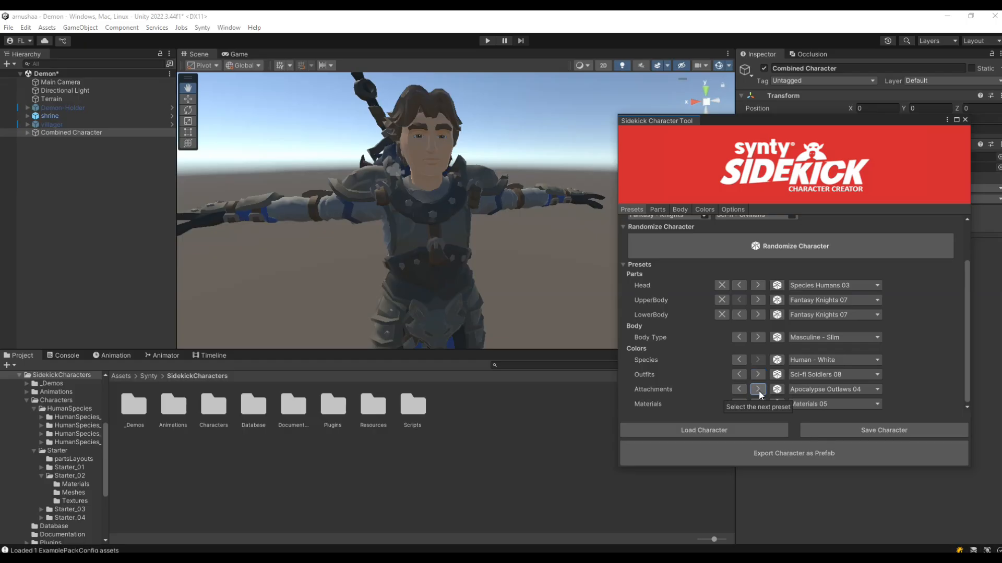
# - Shift the character's body type toward Feminine, to about 85.8
pyautogui.click(656, 209)
pyautogui.click(680, 209)
pyautogui.click(920, 222)
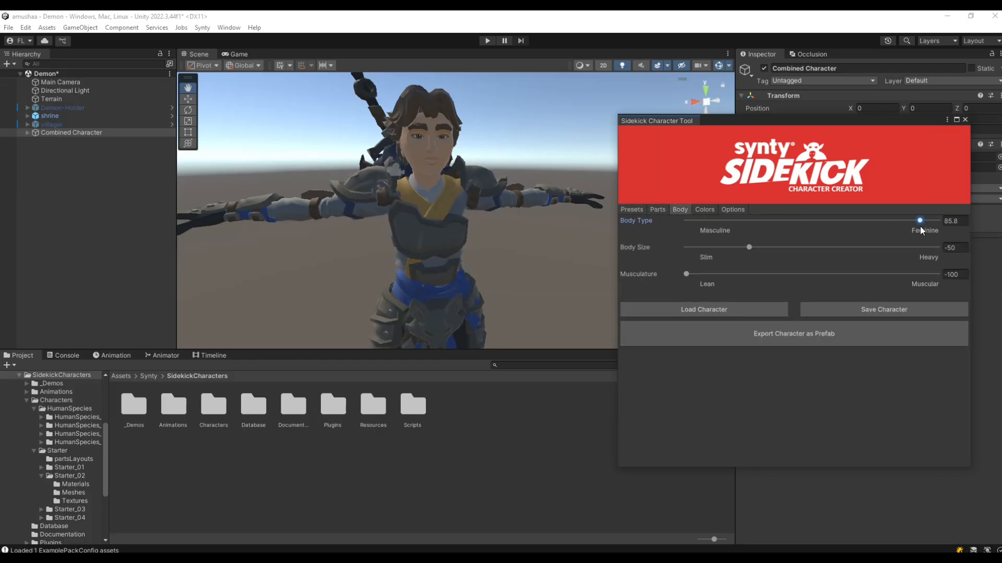
# - Check the character's head parts up close, then export the character as a prefab named woman in the Demon folder
pyautogui.click(658, 210)
pyautogui.scroll(8, 516, 198)
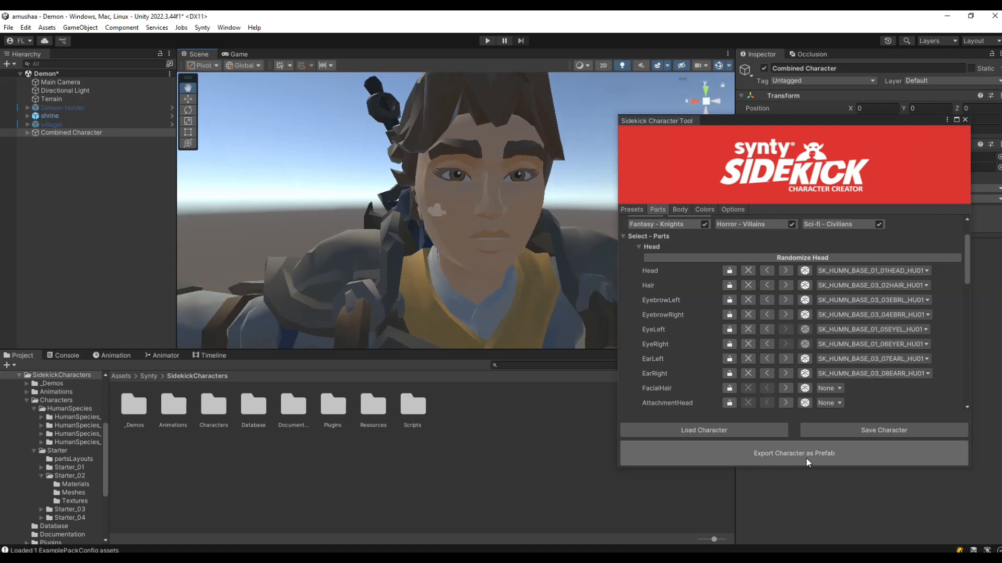
pyautogui.click(806, 459)
pyautogui.click(415, 295)
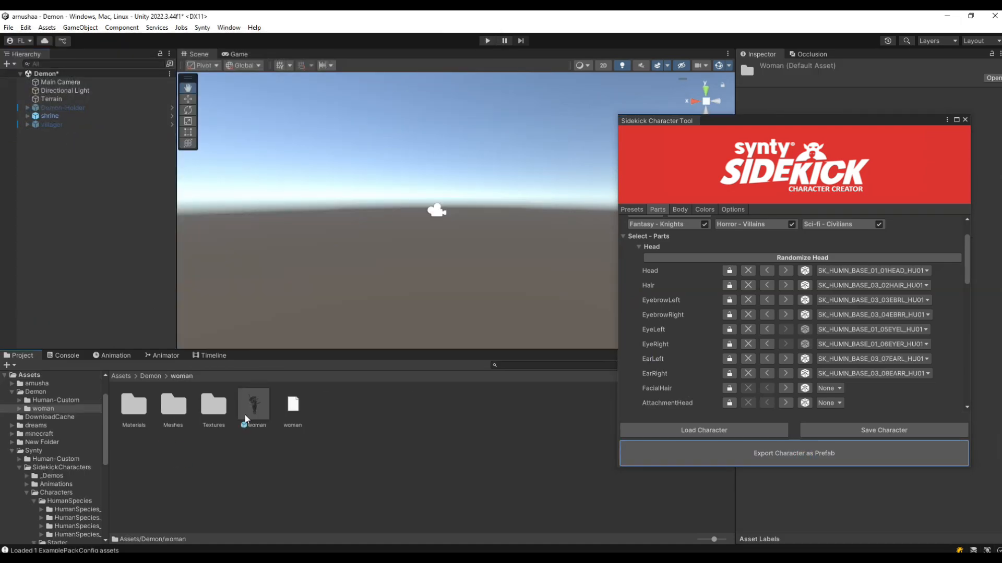
# - Place the woman prefab in the scene, frame its face in the view and close the Sidekick Character Tool
pyautogui.moveTo(245, 414); pyautogui.dragTo(343, 300)
pyautogui.doubleClick(51, 133)
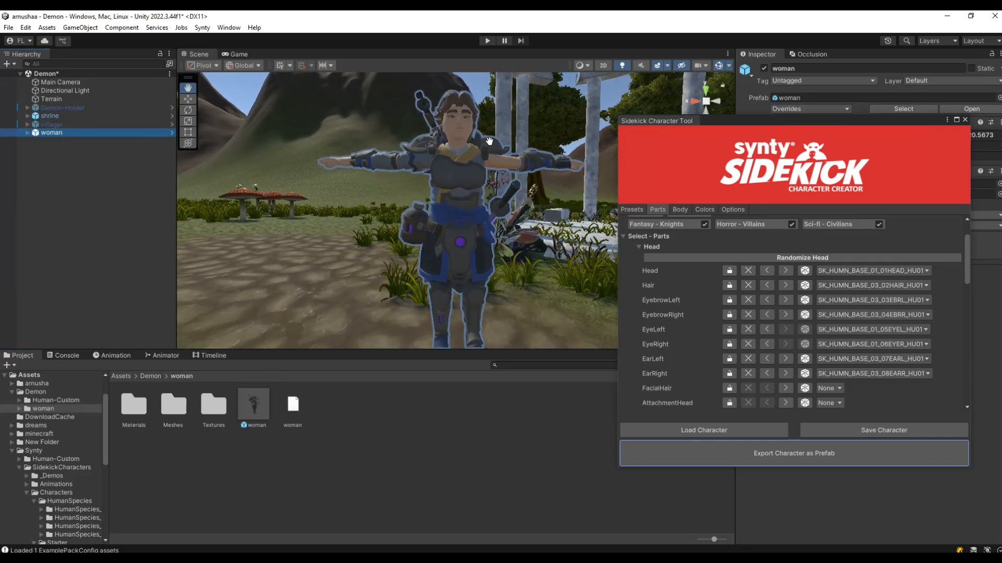
pyautogui.scroll(4, 489, 141)
pyautogui.moveTo(489, 141); pyautogui.dragTo(471, 240)
pyautogui.scroll(2, 471, 239)
pyautogui.click(965, 120)
pyautogui.moveTo(459, 177); pyautogui.dragTo(575, 195)
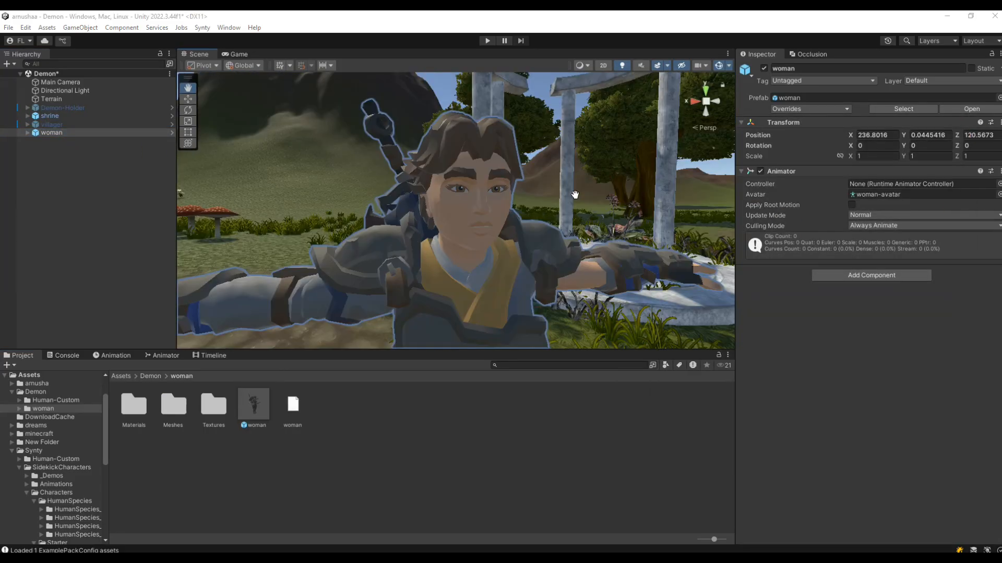
# - Expand the woman object's hierarchy down to the pelvis bones and select its mesh to show the blend shapes
pyautogui.click(26, 133)
pyautogui.click(34, 149)
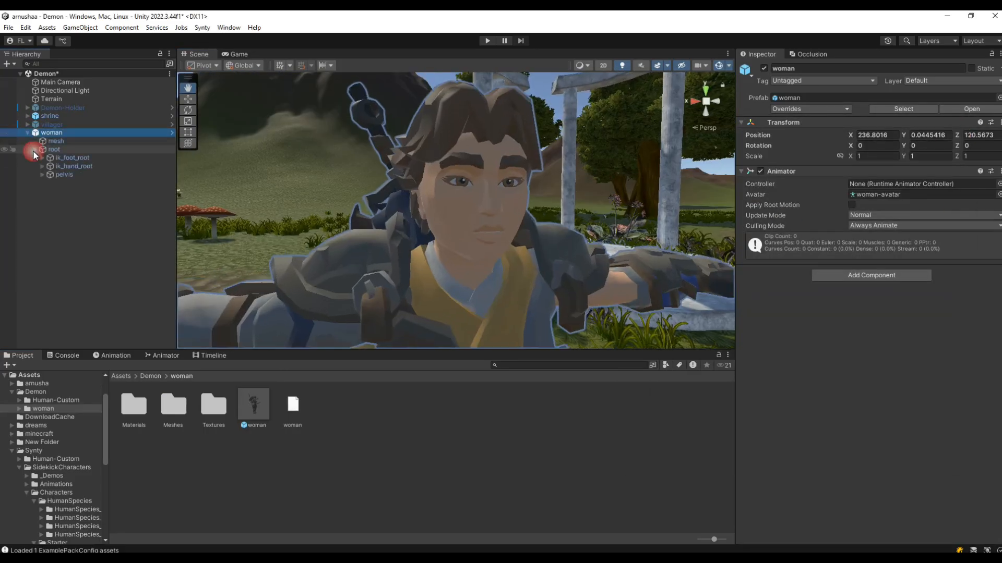
pyautogui.click(43, 175)
pyautogui.click(54, 142)
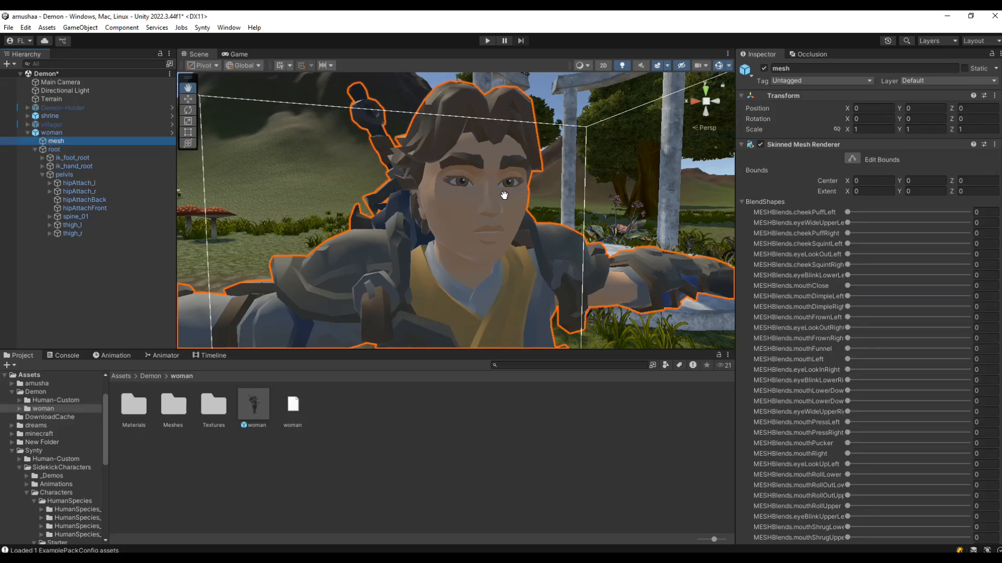
# - Try raising one of the mesh's facial blend shapes to preview how the face deforms
pyautogui.press('w')
pyautogui.click(480, 212)
pyautogui.click(479, 212)
pyautogui.scroll(-5, 888, 370)
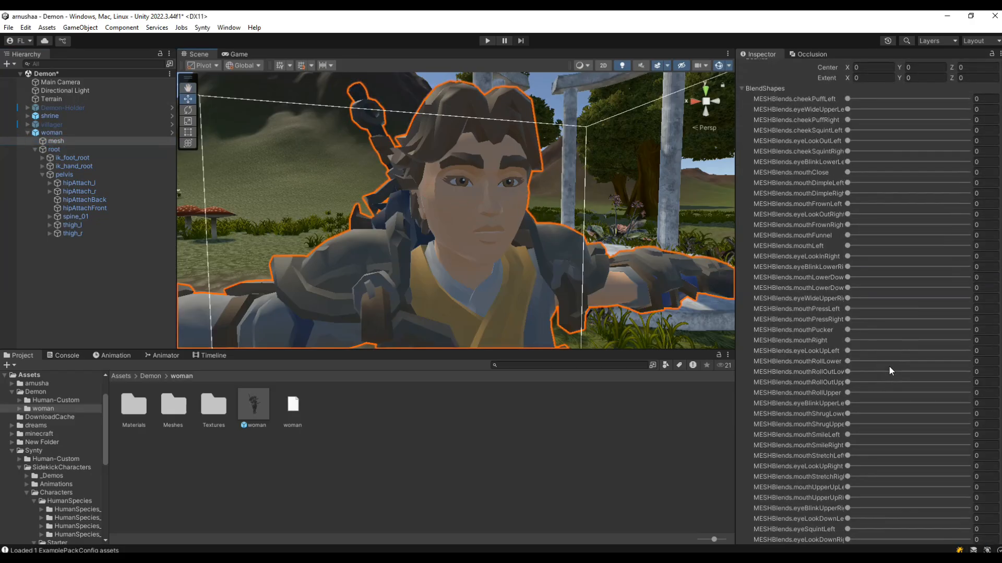
pyautogui.scroll(-5, 882, 360)
pyautogui.moveTo(848, 283); pyautogui.dragTo(941, 287)
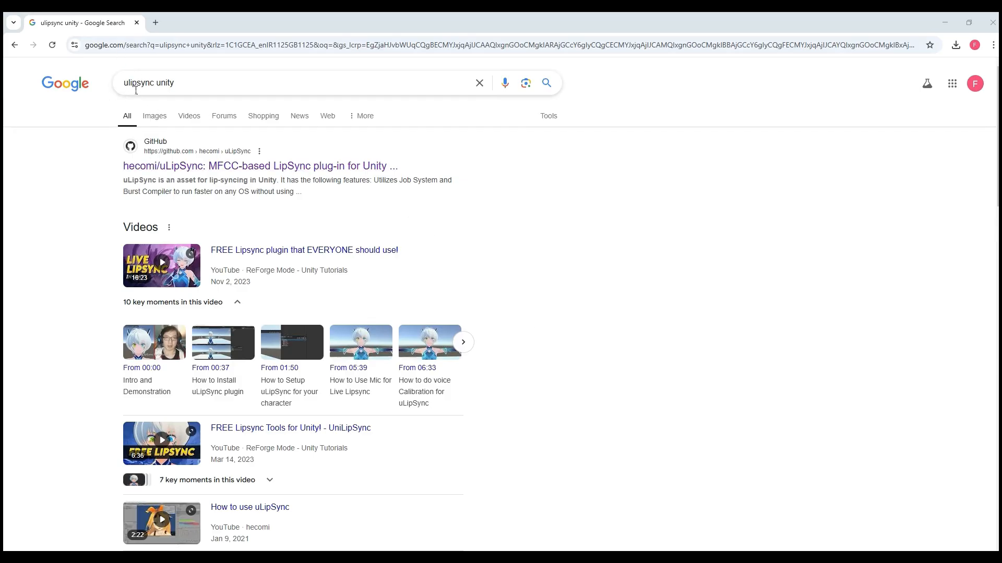
# - In the browser, open the hecomi/uLipSync GitHub repository and open its Release page in a new tab to find the unitypackage
pyautogui.click(204, 165)
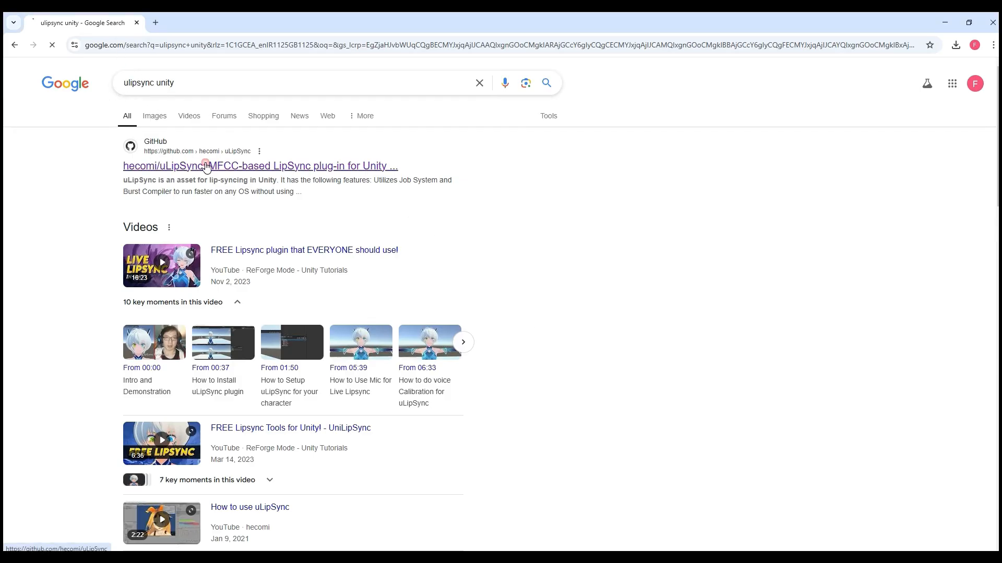
pyautogui.scroll(-15, 444, 313)
pyautogui.scroll(-20, 421, 322)
pyautogui.rightClick(406, 155)
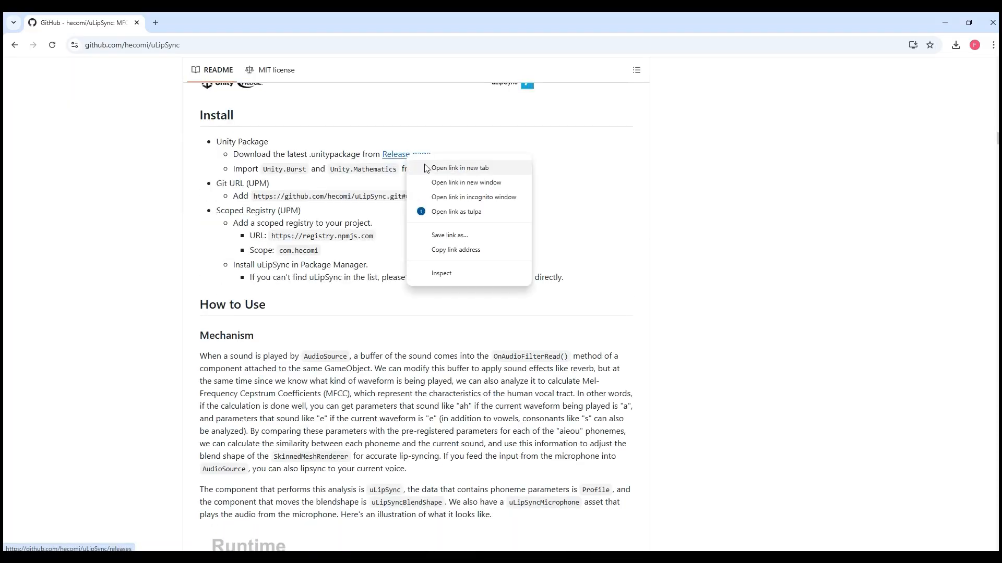
pyautogui.click(426, 168)
pyautogui.click(201, 22)
pyautogui.scroll(-4, 746, 355)
pyautogui.scroll(-6, 741, 352)
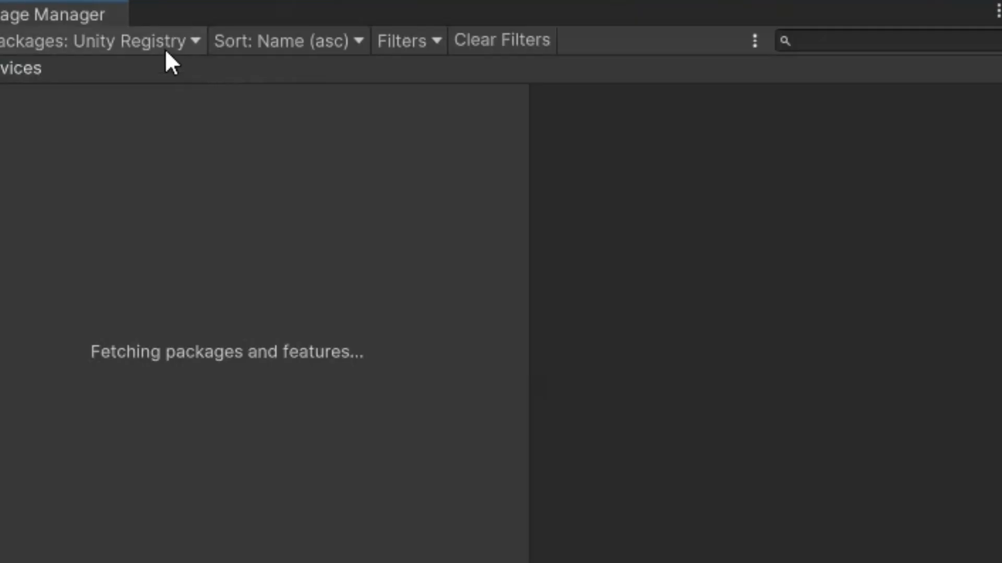
# - Switch to Unity's Package Manager and search the Unity Registry for Mathematics, then for burst
pyautogui.click(165, 48)
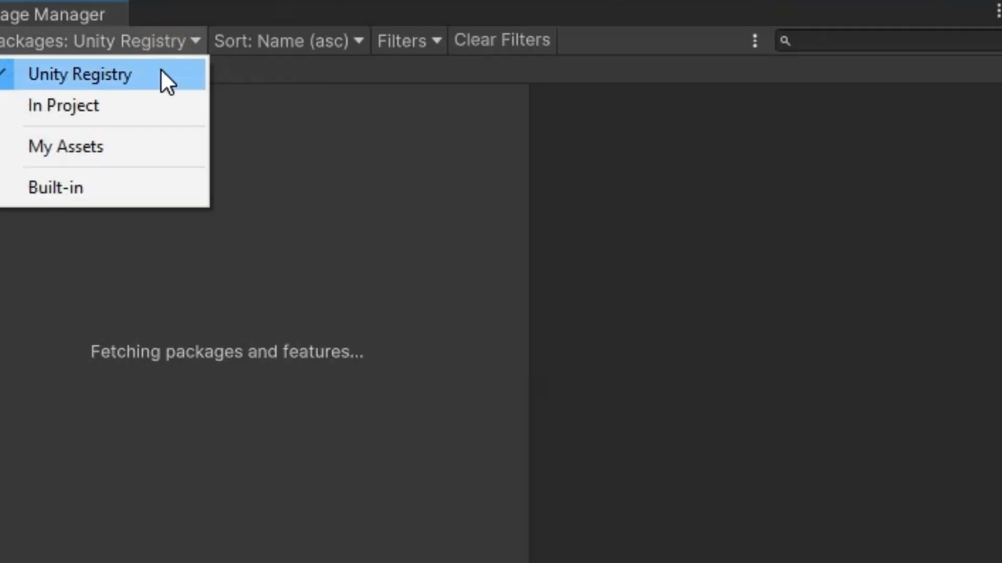
pyautogui.click(160, 70)
pyautogui.click(853, 41)
pyautogui.rightClick(853, 42)
pyautogui.click(934, 123)
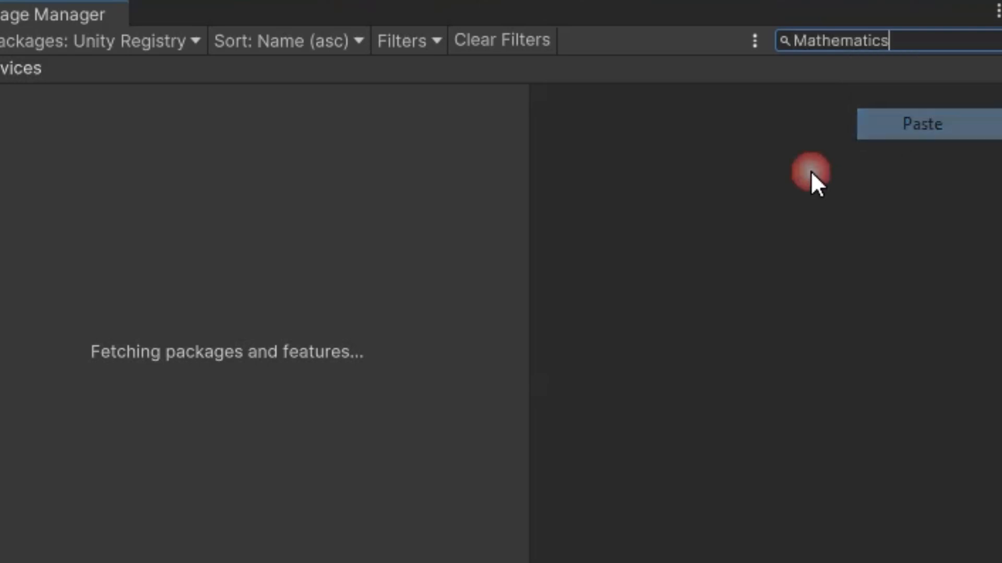
pyautogui.doubleClick(820, 41)
pyautogui.write('burst')
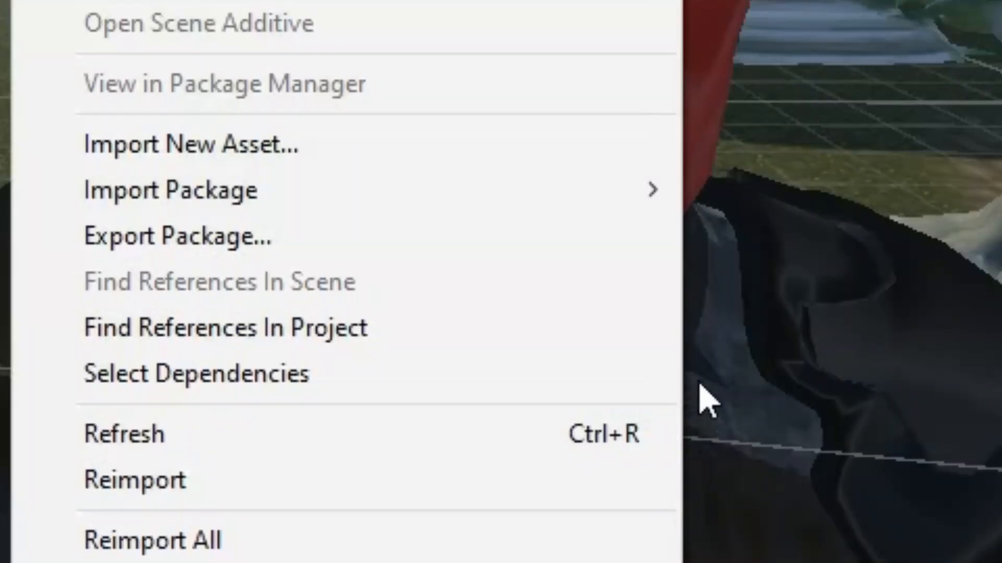
pyautogui.moveTo(655, 194)
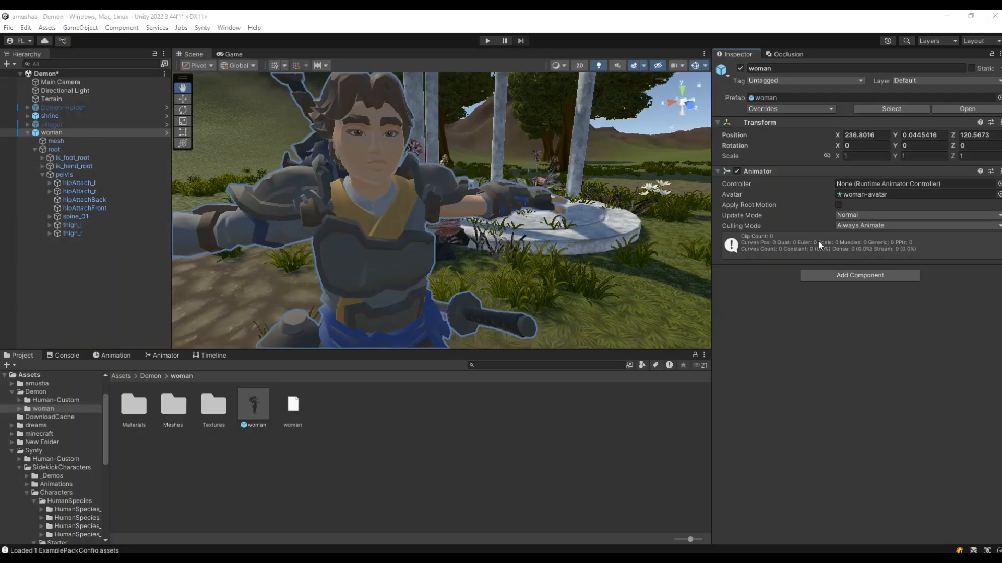
# - Add the U Lip Sync Blend Shape component to the woman object and collapse its root bones in the hierarchy
pyautogui.click(816, 275)
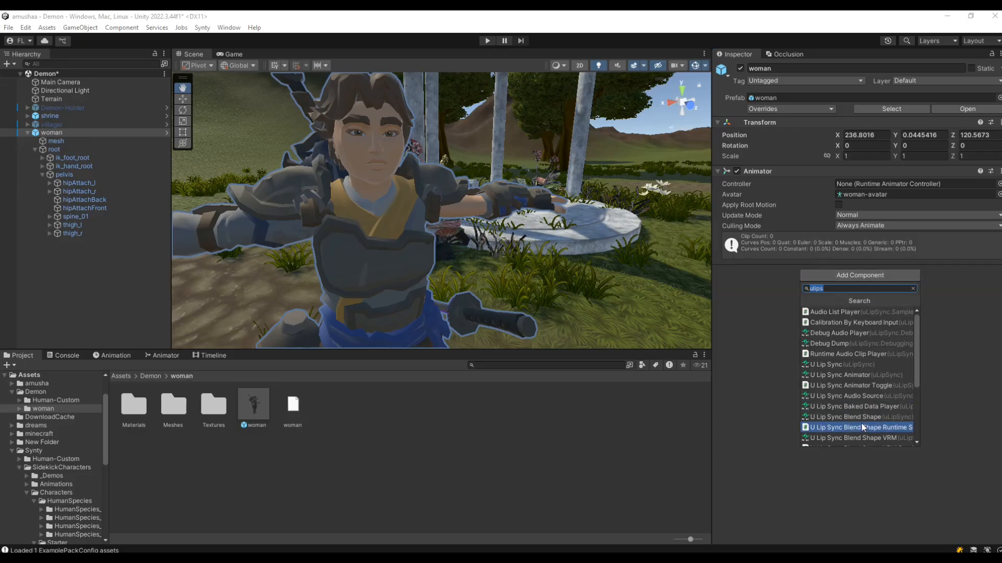
pyautogui.click(831, 418)
pyautogui.click(33, 149)
# - Create an empty child object named ulipsync under woman
pyautogui.rightClick(68, 134)
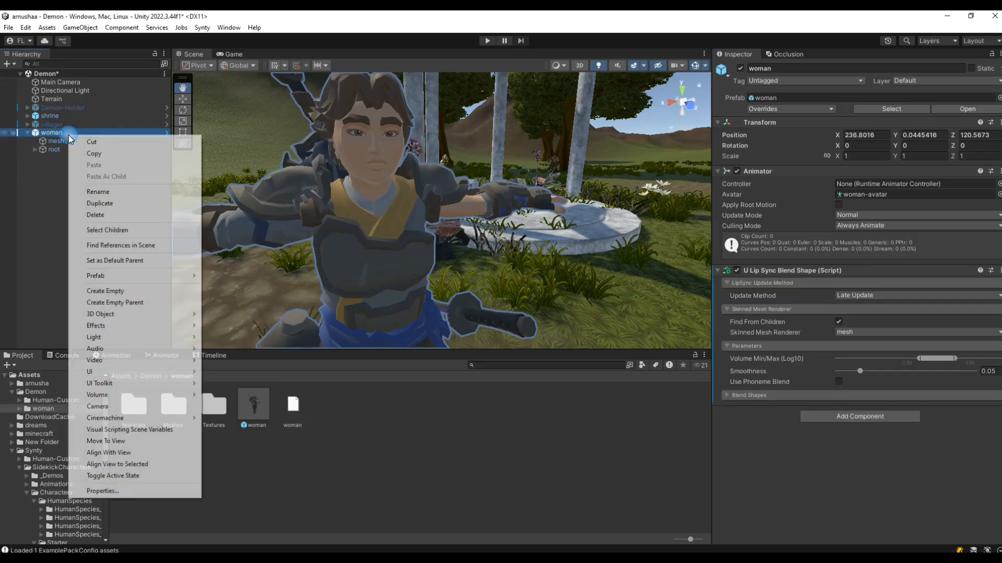
pyautogui.click(138, 291)
pyautogui.write('ulipsync')
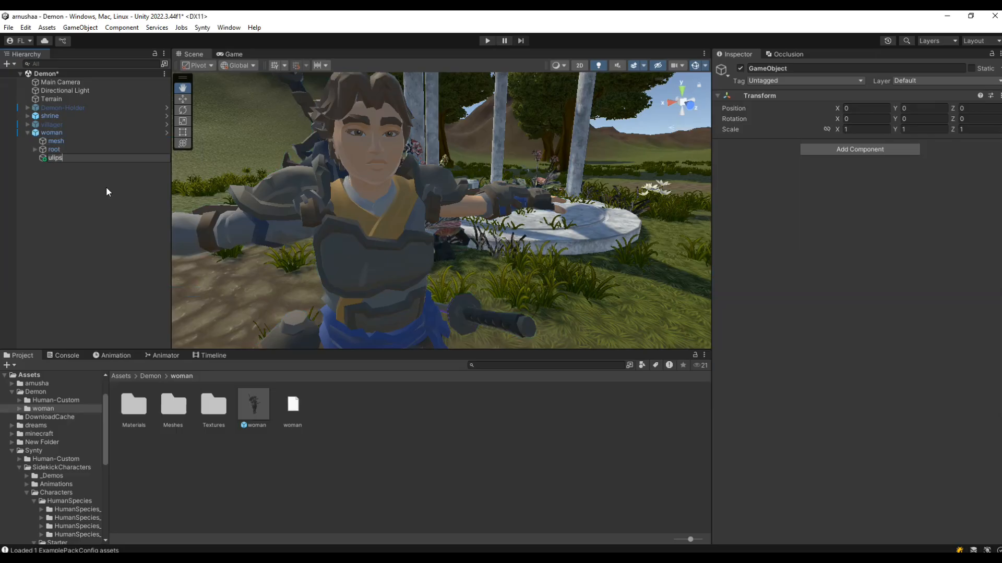
# - Add the U Lip Sync and Audio Source components to the ulipsync object
pyautogui.click(825, 150)
pyautogui.click(859, 239)
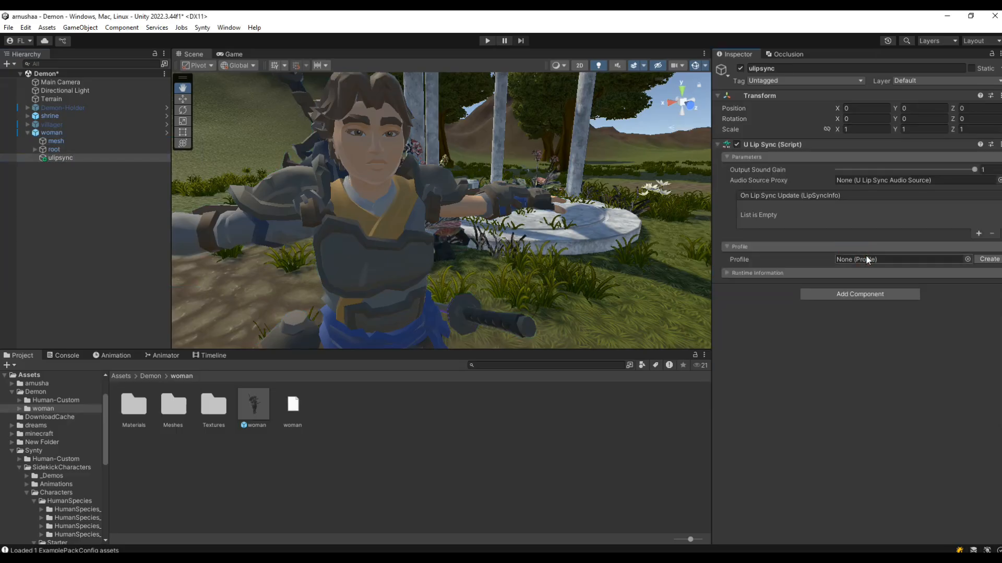
pyautogui.click(857, 296)
pyautogui.write('aud')
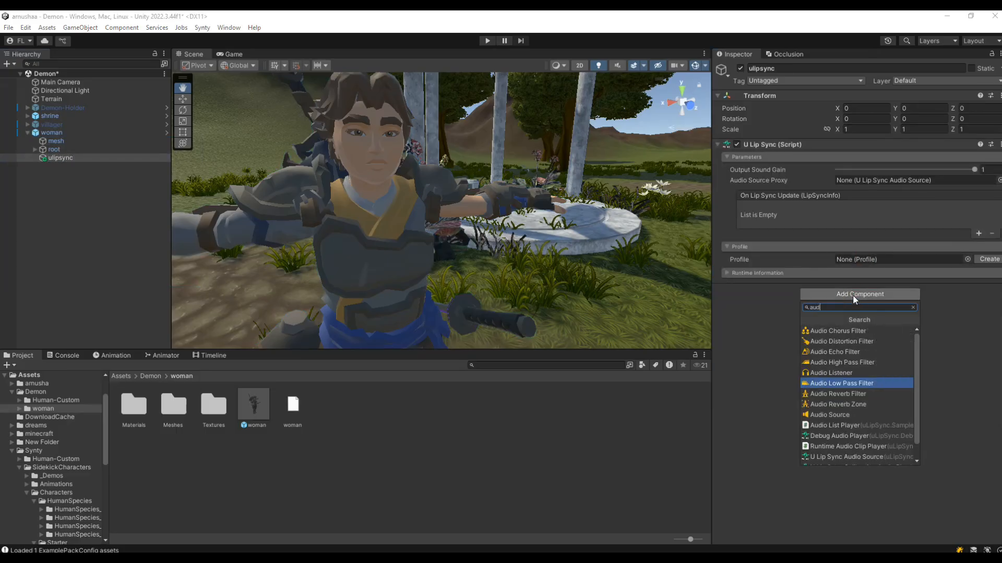
pyautogui.click(829, 414)
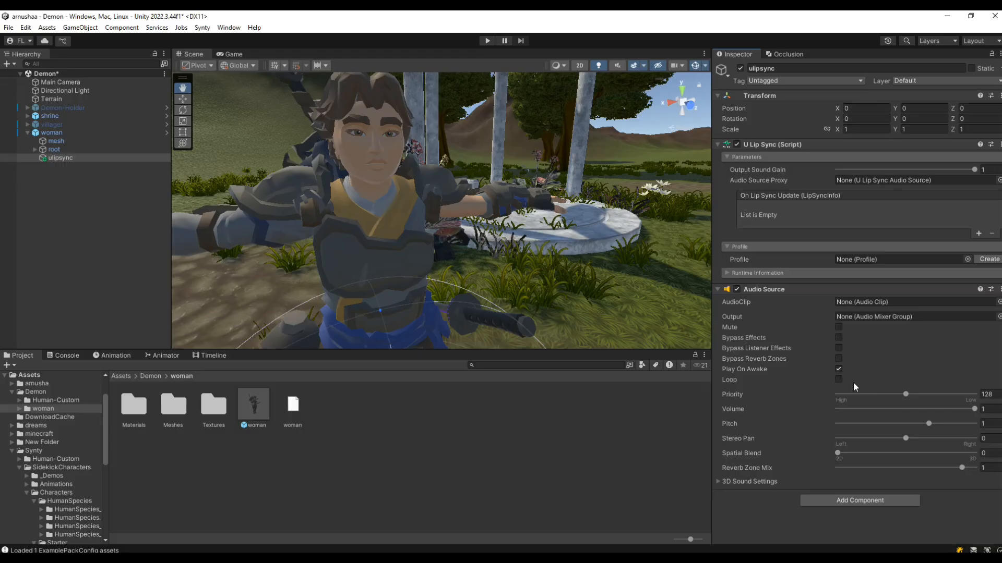
# - Add an On Lip Sync Update event entry that targets woman and calls uLipSyncBlendShape.OnLipSyncUpdate
pyautogui.click(979, 234)
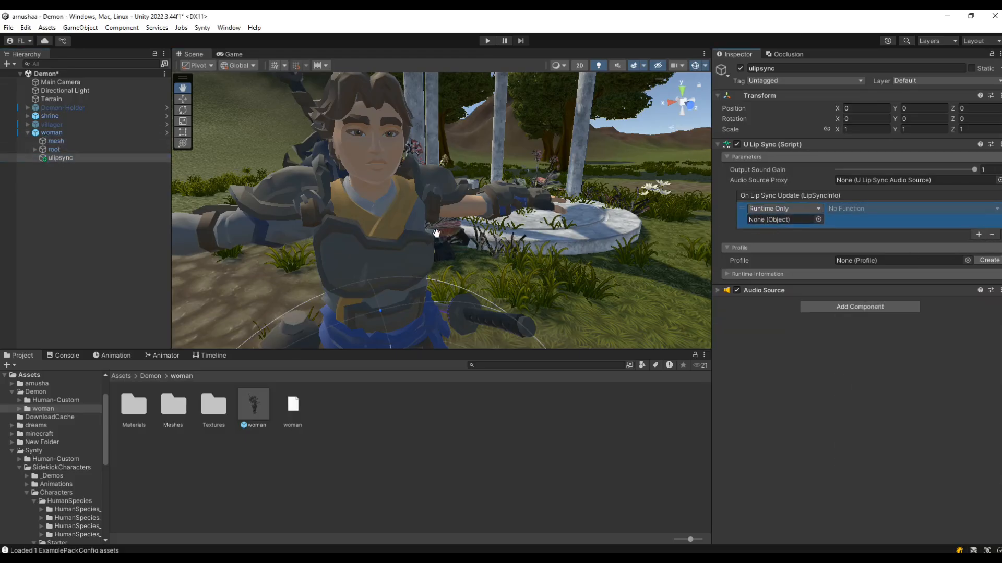
pyautogui.moveTo(48, 139); pyautogui.dragTo(759, 218)
pyautogui.click(869, 209)
pyautogui.click(883, 271)
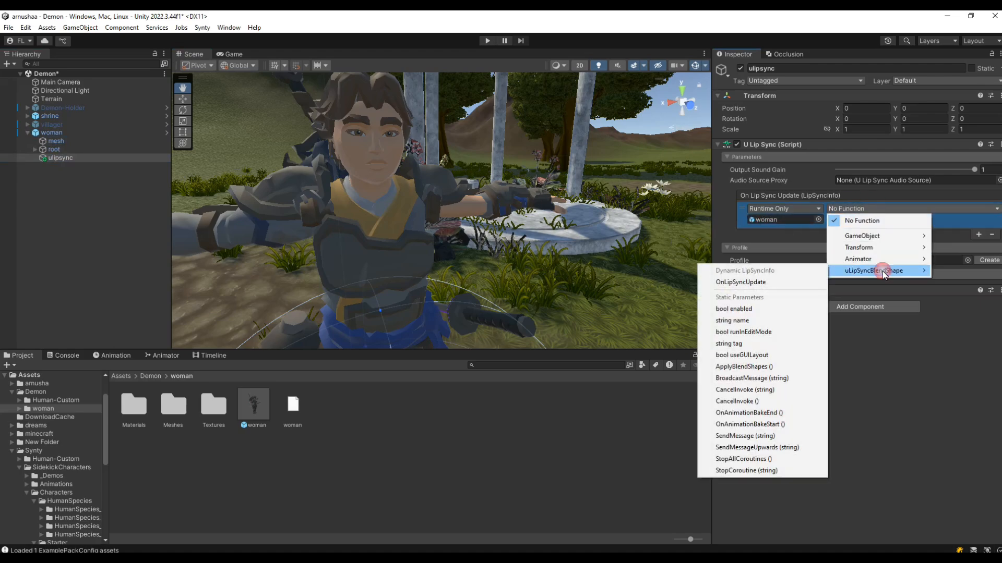
pyautogui.click(729, 283)
# - Assign uLipSync-Profile-Sample-Female as the U Lip Sync component's profile
pyautogui.click(966, 260)
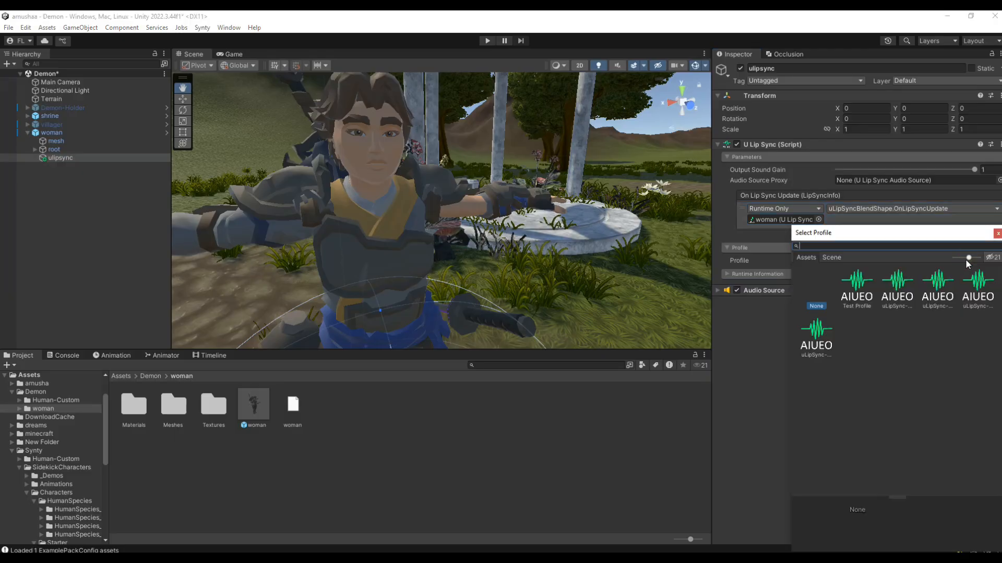
pyautogui.click(938, 284)
pyautogui.doubleClick(942, 288)
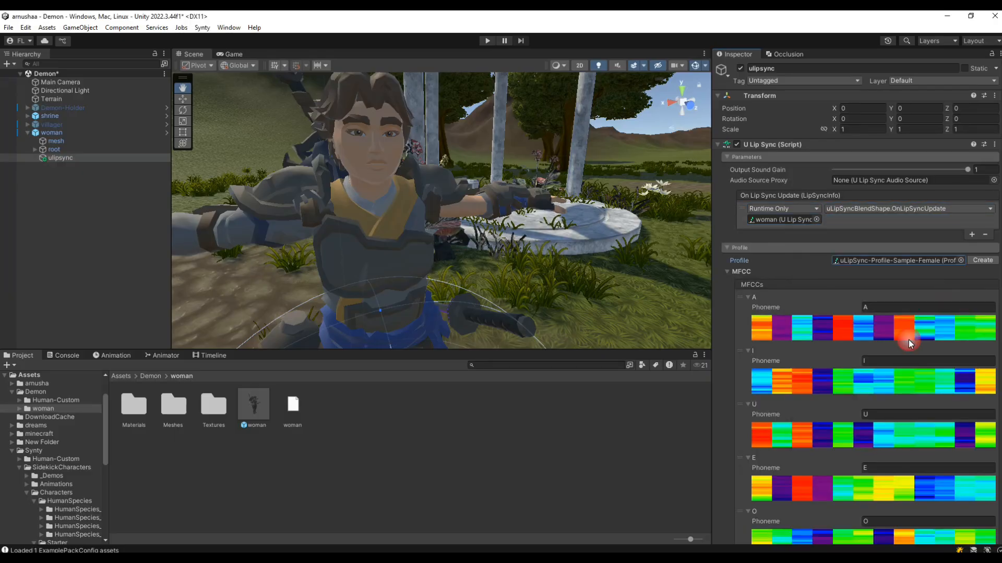
# - Select the woman's mesh object to review its facial blend shapes
pyautogui.click(82, 158)
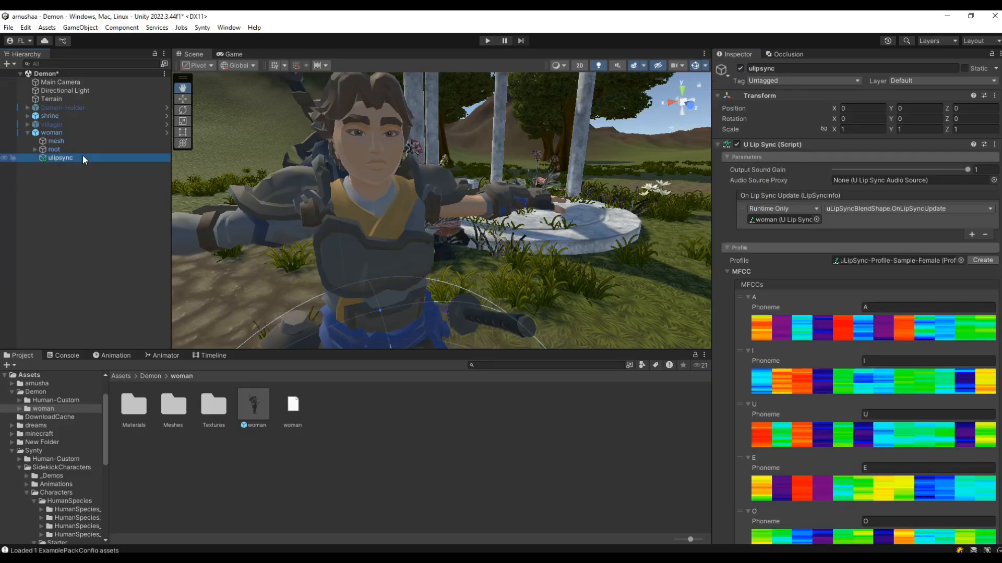
pyautogui.click(73, 139)
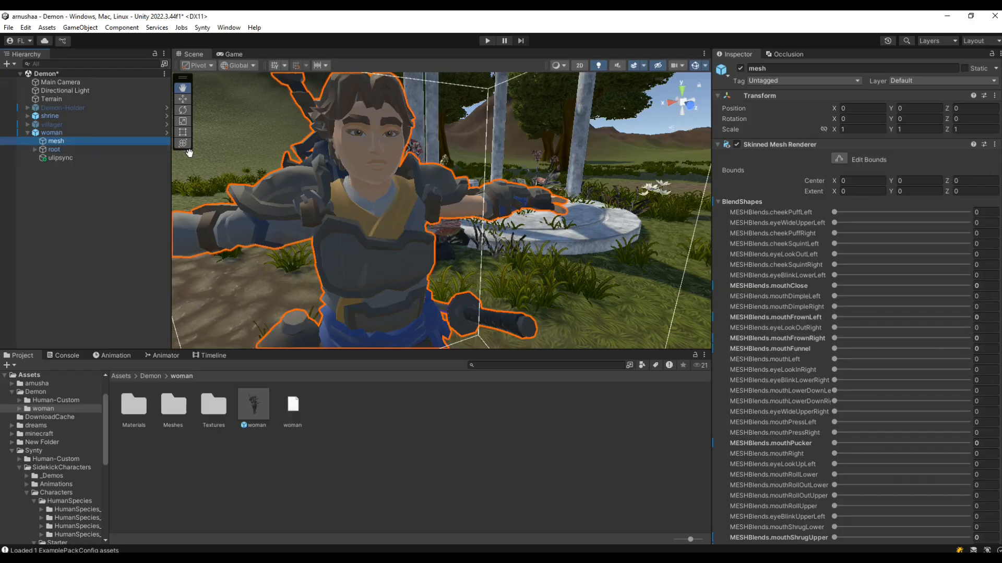
# - Duplicate the woman's mesh and pick the copy, mesh (1), as the Skinned Mesh Renderer in U Lip Sync Blend Shape
pyautogui.click(59, 133)
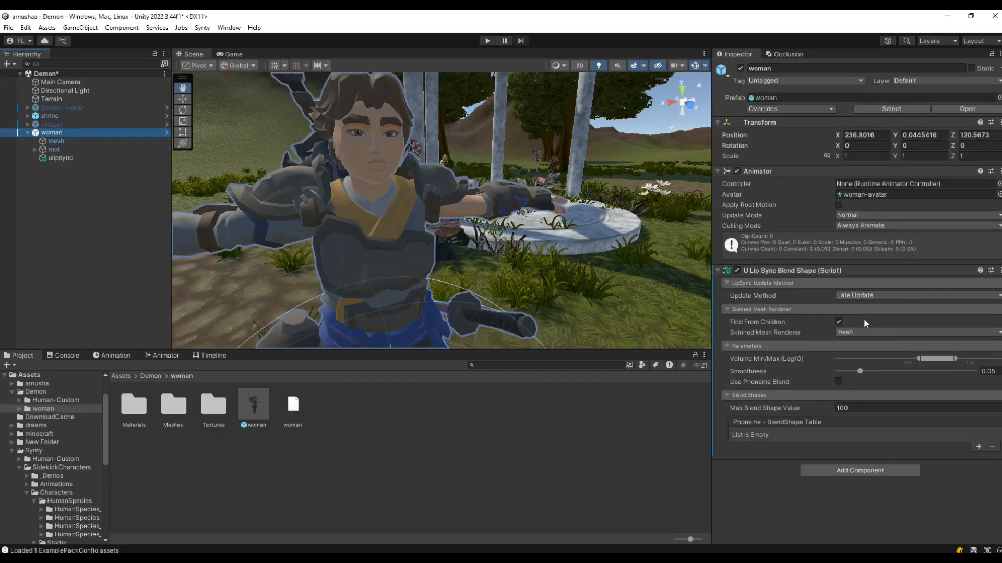
pyautogui.click(853, 331)
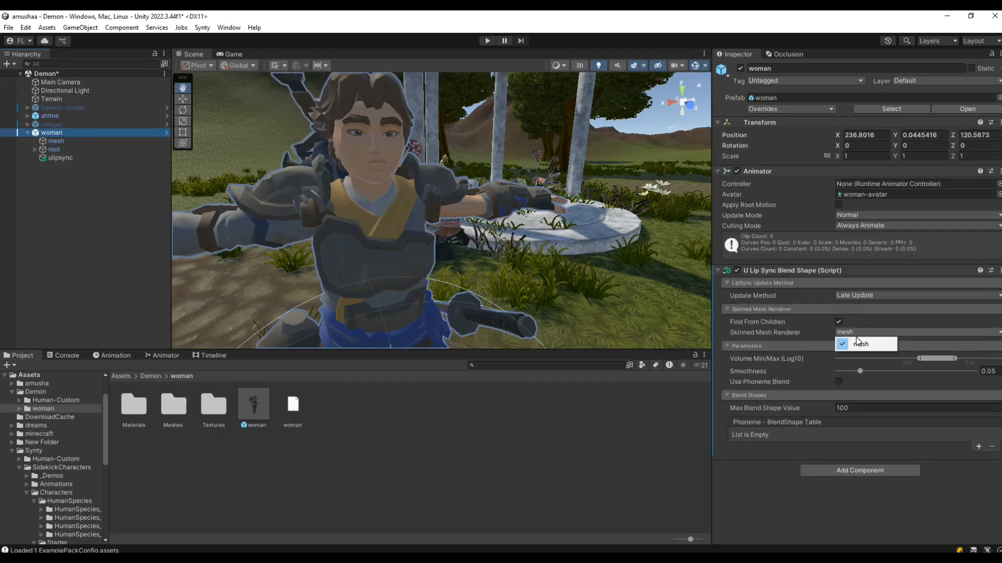
pyautogui.click(73, 139)
pyautogui.hotkey('ctrl', 'd')
pyautogui.click(70, 134)
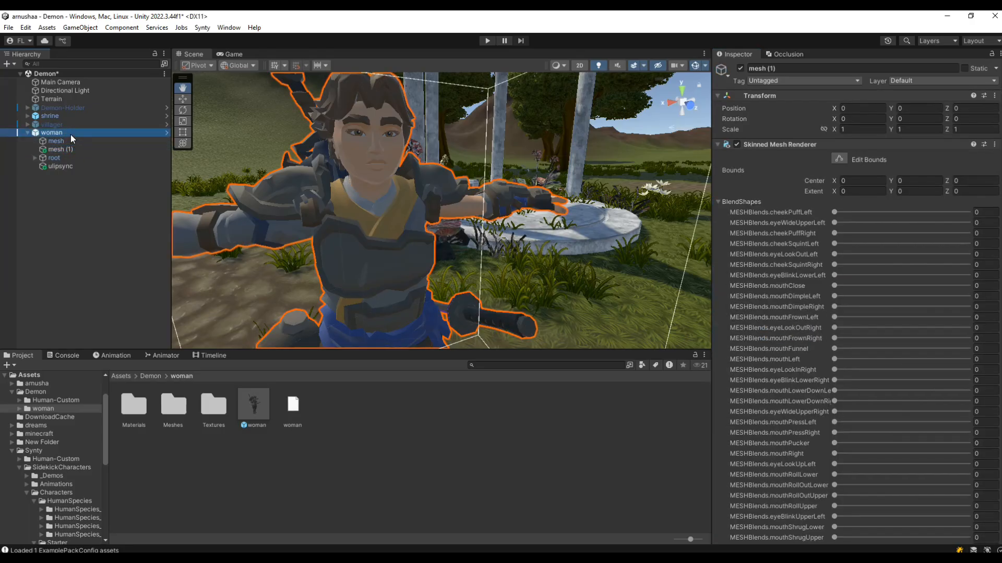
pyautogui.click(866, 331)
pyautogui.click(858, 352)
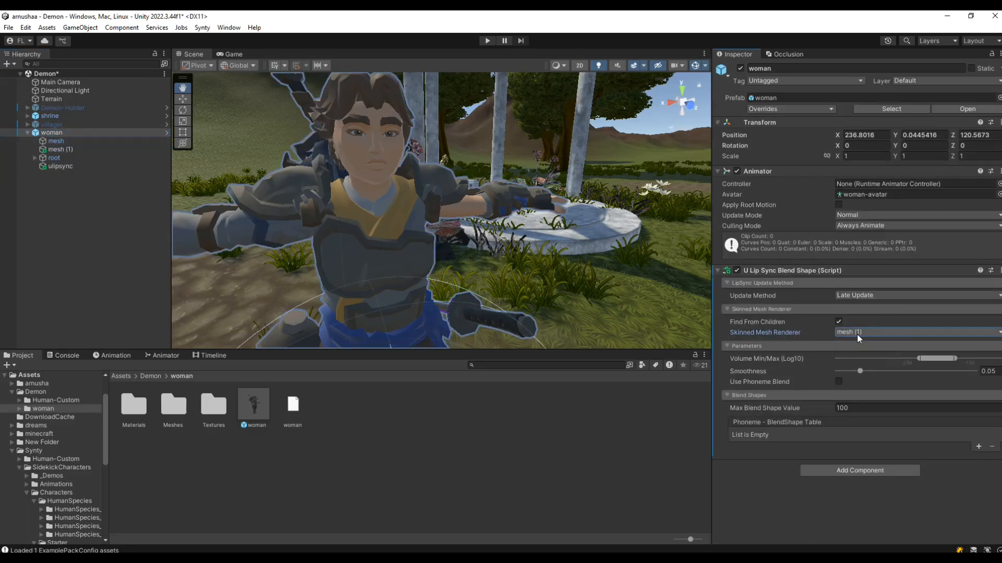
# - Set the Skinned Mesh Renderer back to mesh and delete the duplicate mesh (1)
pyautogui.click(857, 334)
pyautogui.click(862, 344)
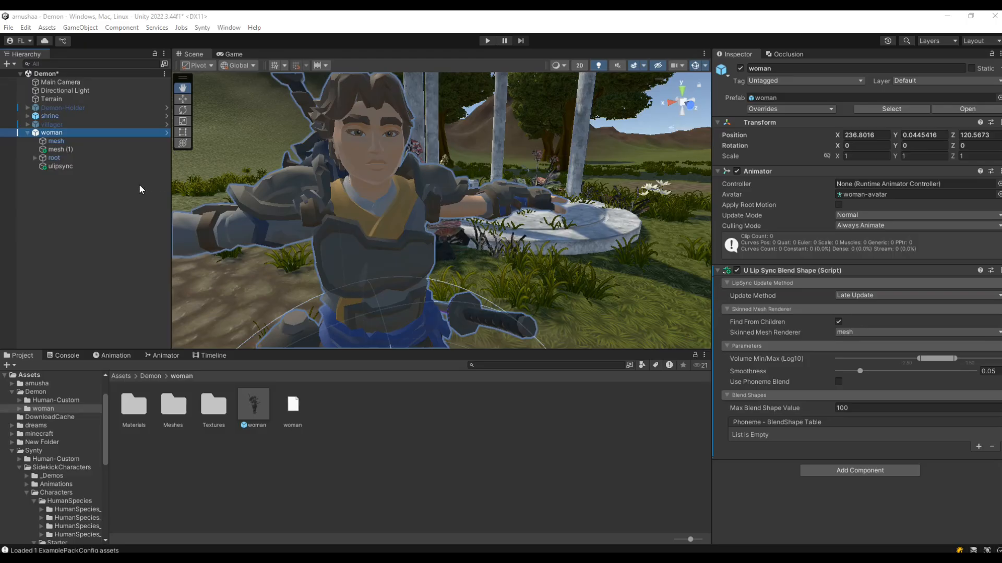
pyautogui.click(79, 150)
pyautogui.press('Delete')
pyautogui.click(82, 140)
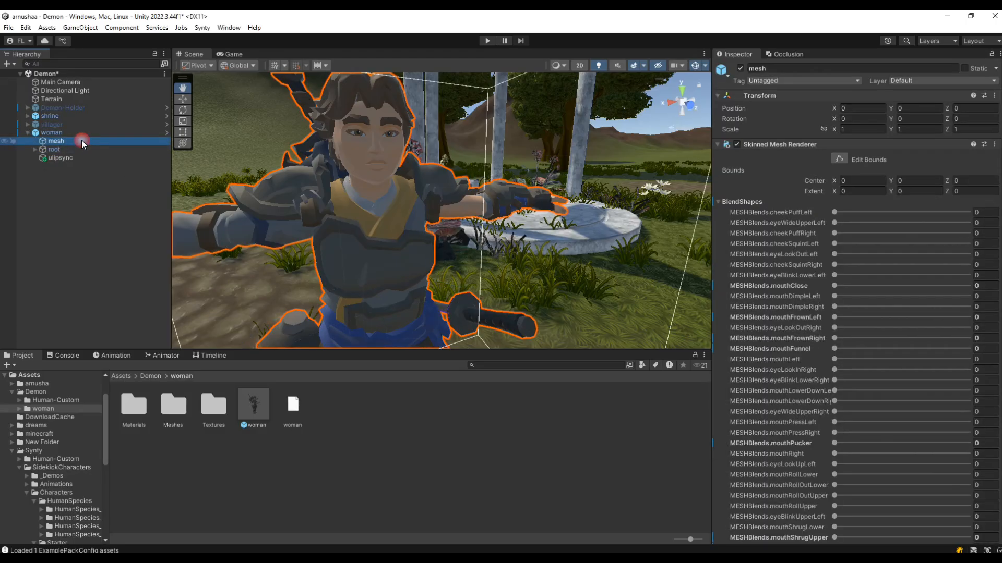
# - Add five empty entries to the Phoneme - BlendShape Table of the woman object
pyautogui.click(90, 131)
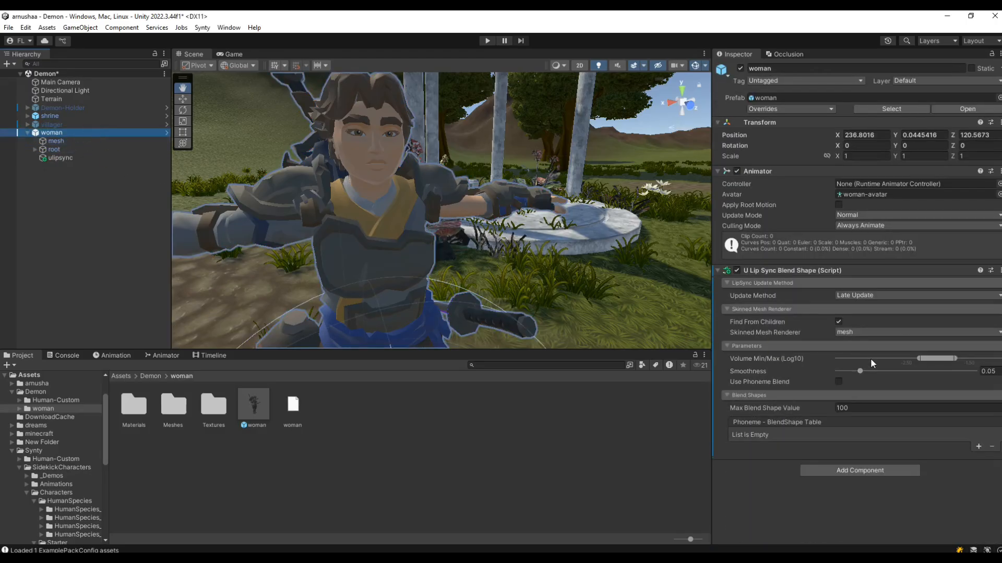
pyautogui.click(978, 447)
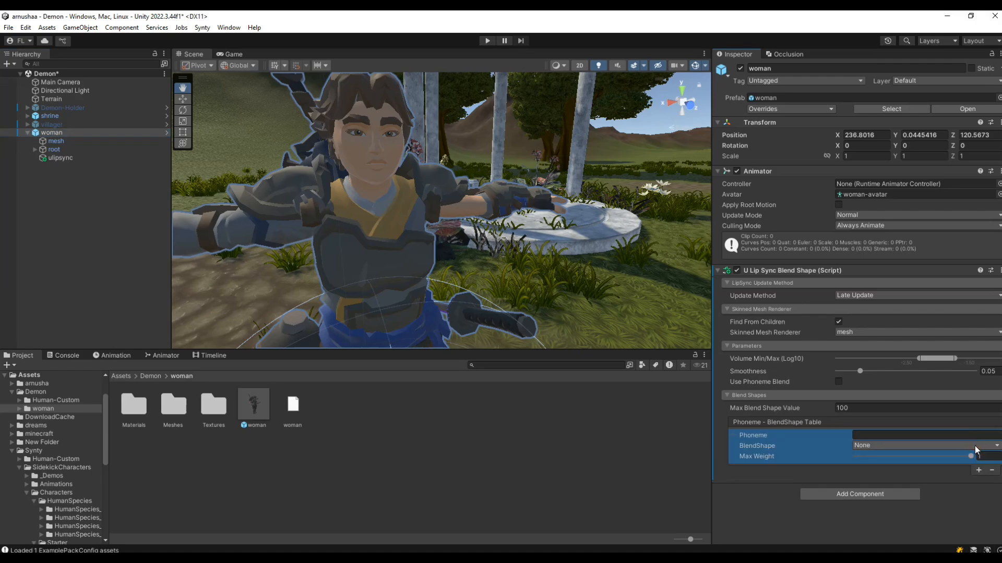
pyautogui.click(978, 470)
pyautogui.click(976, 504)
pyautogui.scroll(-1, 939, 485)
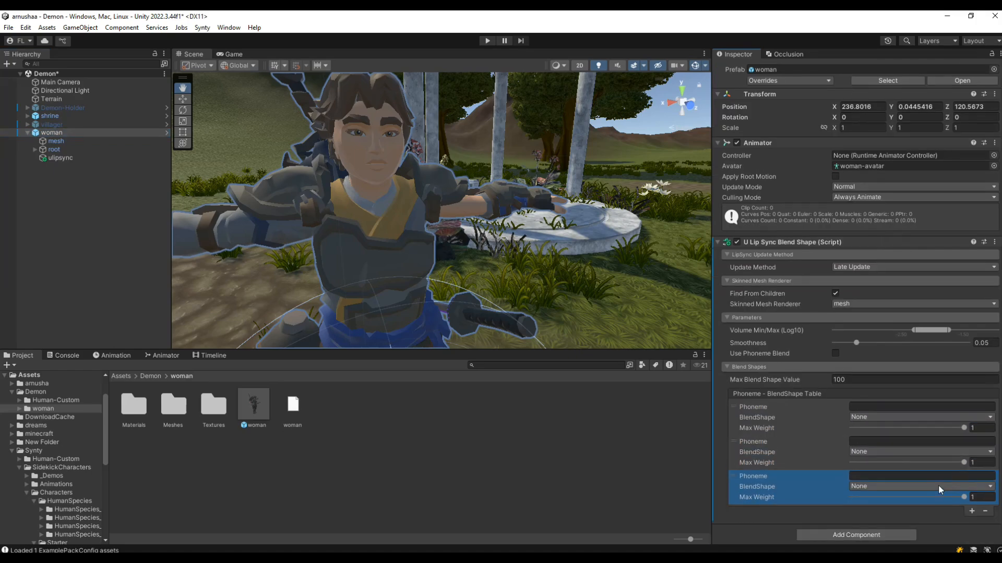
pyautogui.click(967, 508)
pyautogui.scroll(-1, 968, 509)
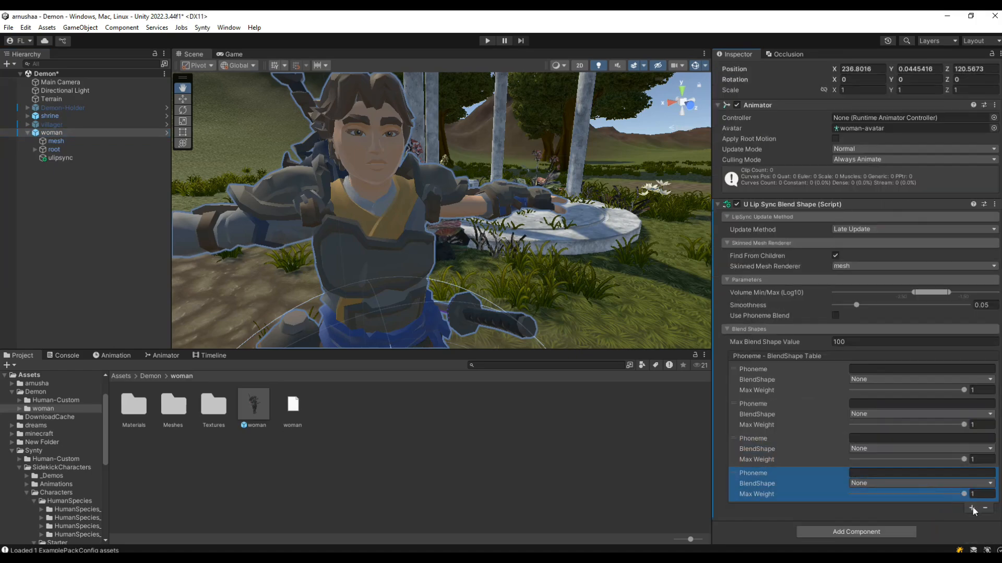
pyautogui.click(972, 508)
pyautogui.scroll(-1, 971, 508)
# - Name the five table phonemes A, I, U, E and O in that order
pyautogui.click(879, 335)
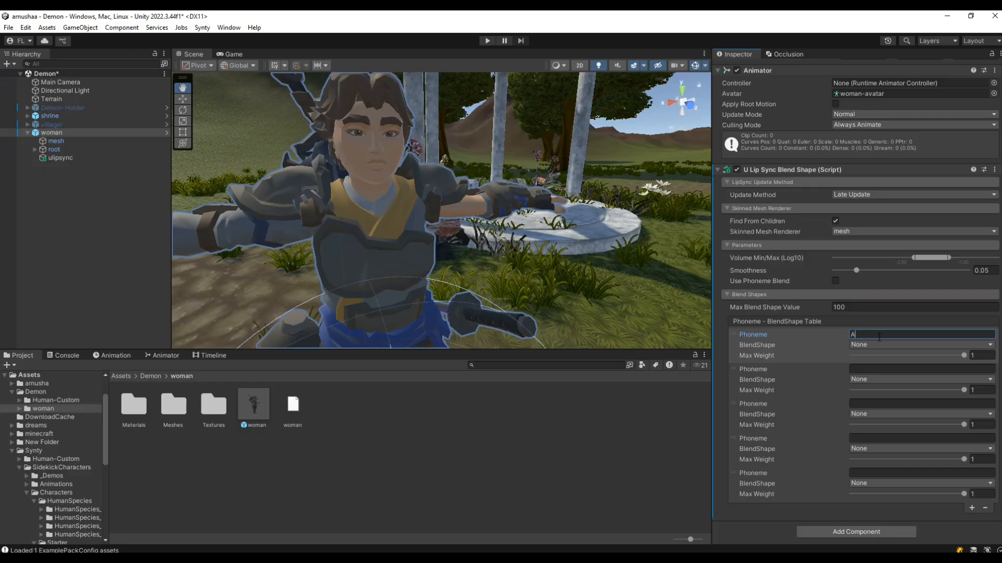
pyautogui.write('A')
pyautogui.click(874, 369)
pyautogui.write('E')
pyautogui.click(866, 403)
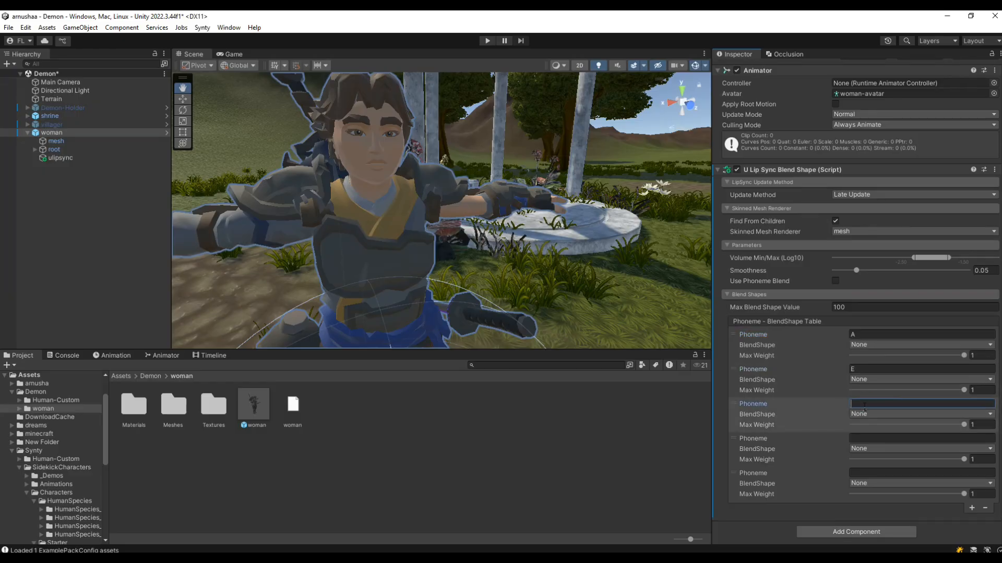
pyautogui.write('U')
pyautogui.click(866, 438)
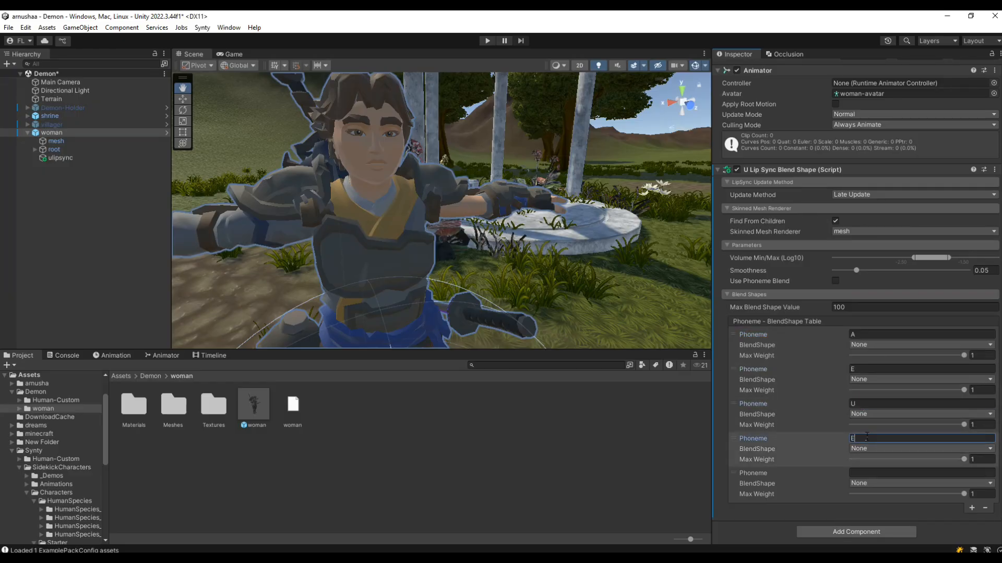
pyautogui.click(856, 369)
pyautogui.write('I')
pyautogui.click(887, 473)
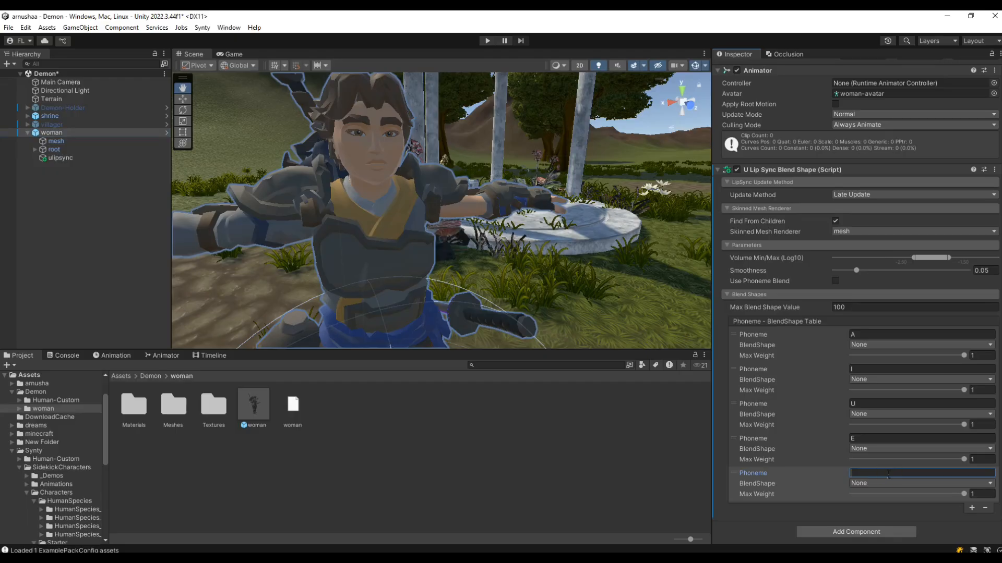
pyautogui.write('O')
# - Check the phonemes in the ulipsync profile and add a sixth table entry on woman with the phoneme "-"
pyautogui.click(60, 157)
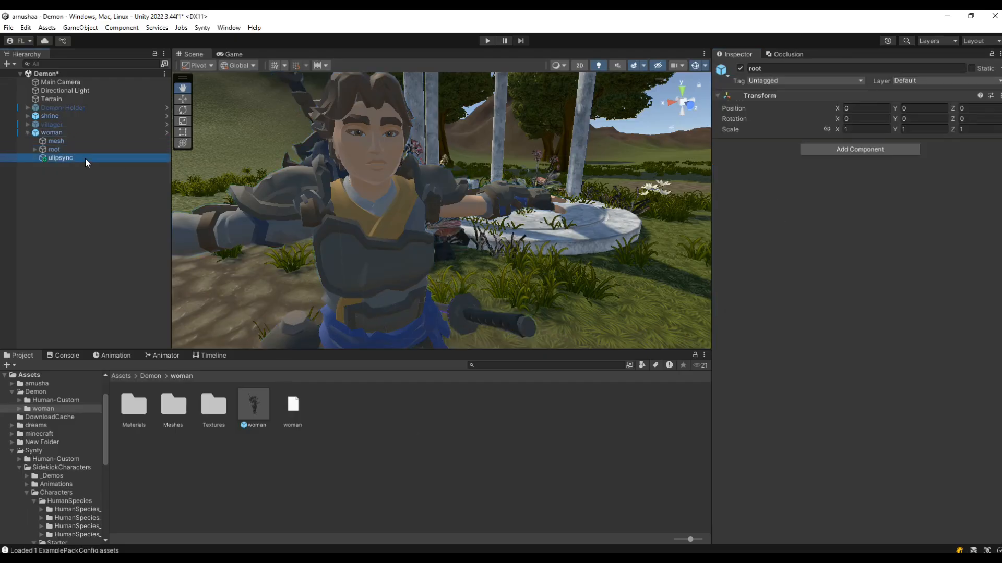
pyautogui.scroll(-7, 890, 415)
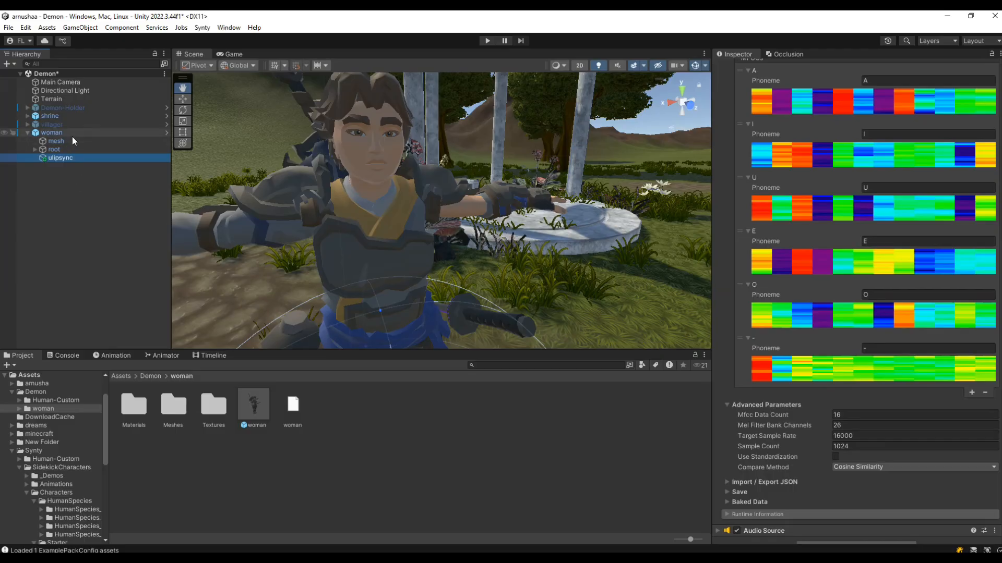
pyautogui.click(52, 133)
pyautogui.click(972, 508)
pyautogui.click(872, 473)
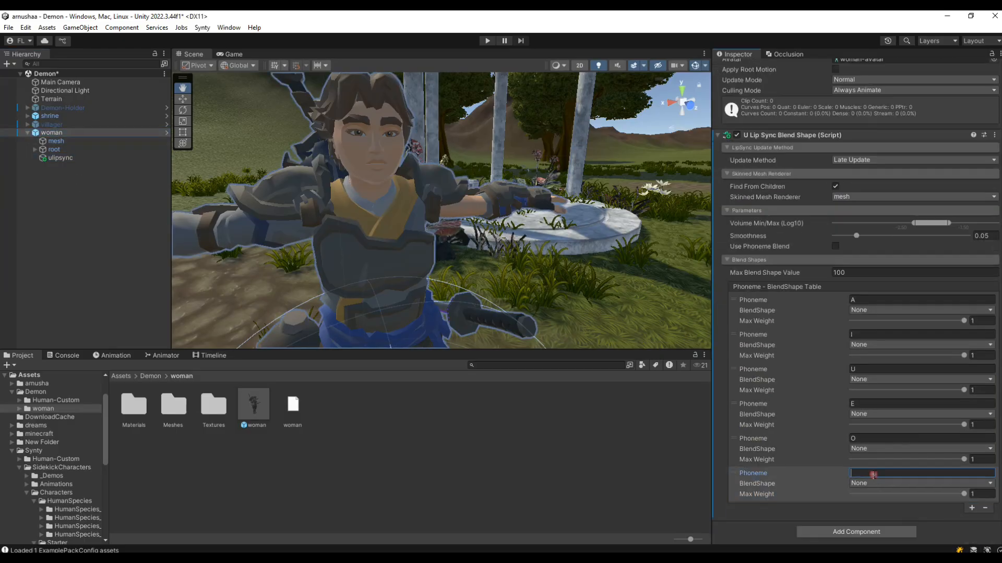
# - Preview the mouthPucker and mouthFunnel blend shapes on the woman's mesh and return their weights to 0
pyautogui.click(865, 311)
pyautogui.click(67, 142)
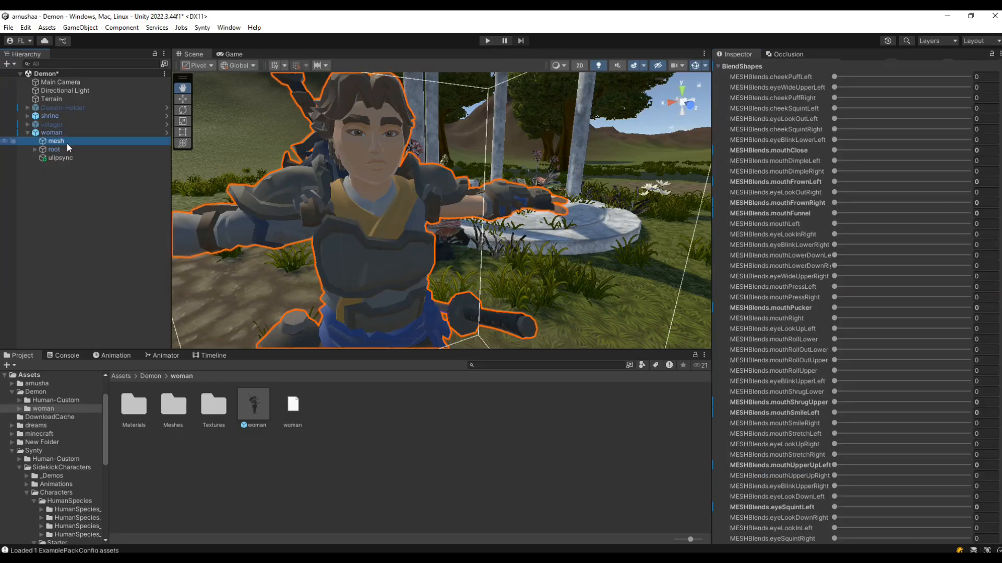
pyautogui.scroll(-5, 854, 205)
pyautogui.moveTo(835, 137); pyautogui.dragTo(864, 137)
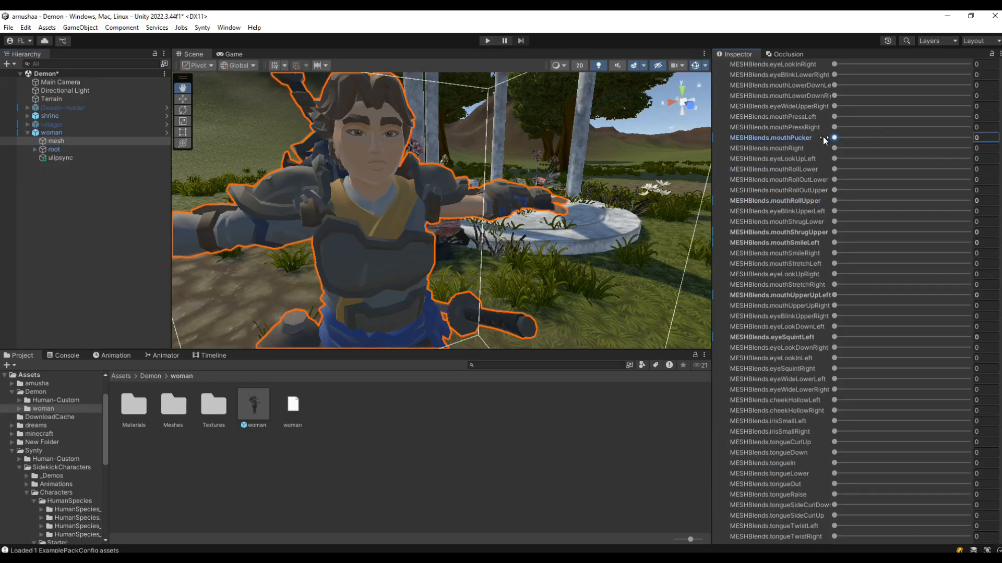
pyautogui.scroll(5, 822, 136)
pyautogui.moveTo(837, 215)
pyautogui.mouseDown()
pyautogui.moveTo(900, 214)
pyautogui.moveTo(831, 212)
pyautogui.mouseUp()
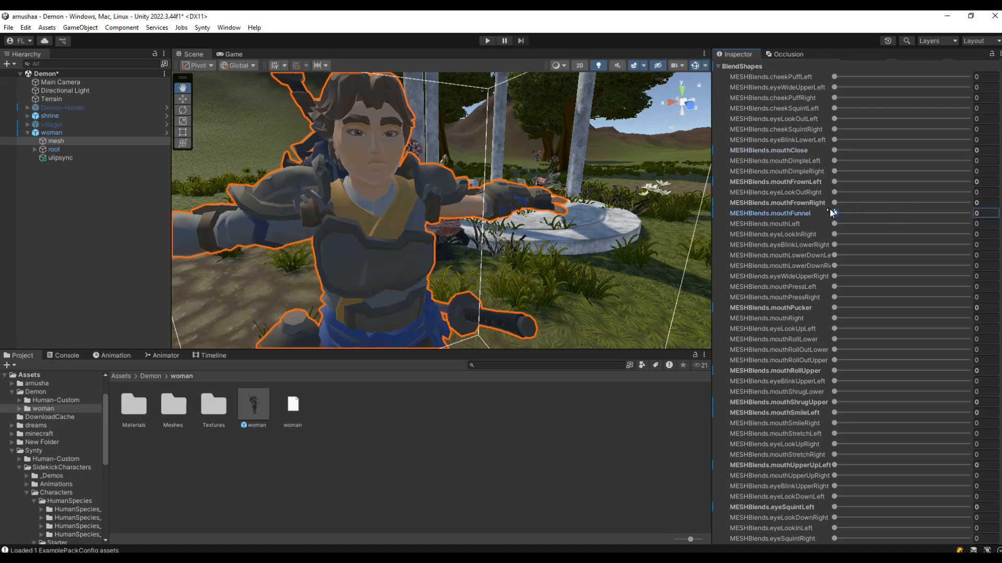
pyautogui.moveTo(901, 208); pyautogui.dragTo(828, 208)
# - Assign MESHBlends.mouthFunnel to phoneme O and MESHBlends.mouthPucker to phoneme U on the woman object
pyautogui.click(70, 133)
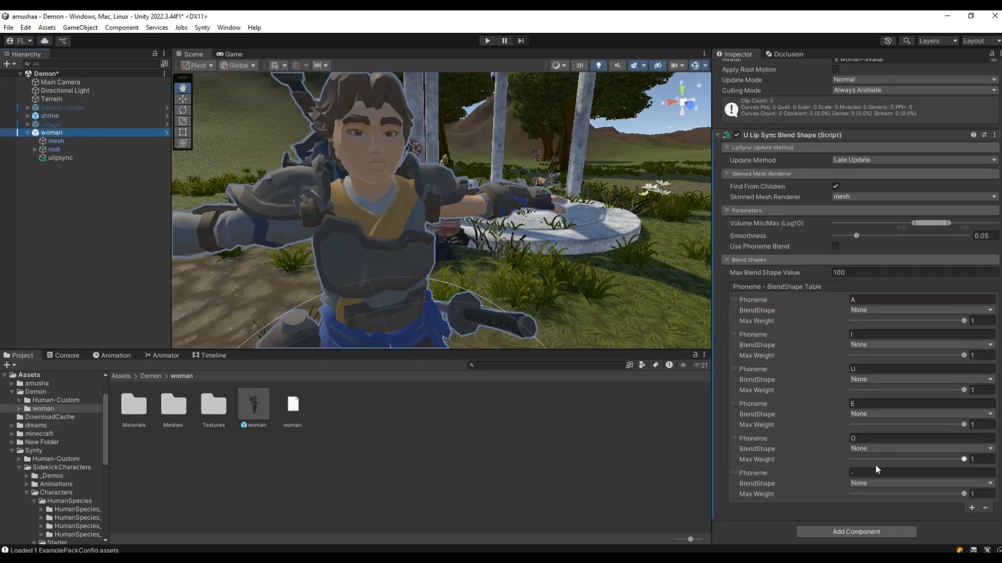
pyautogui.click(869, 449)
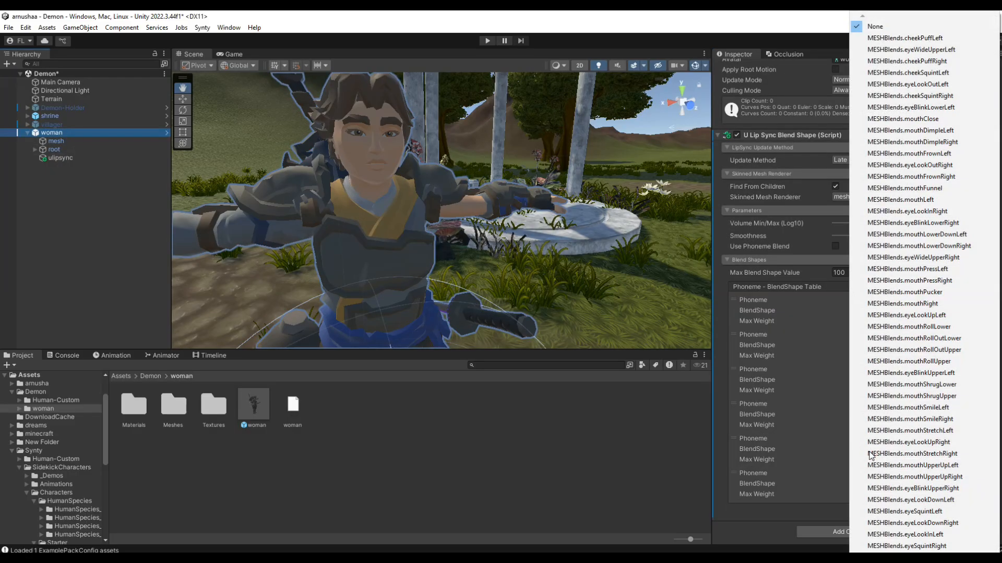
pyautogui.click(929, 190)
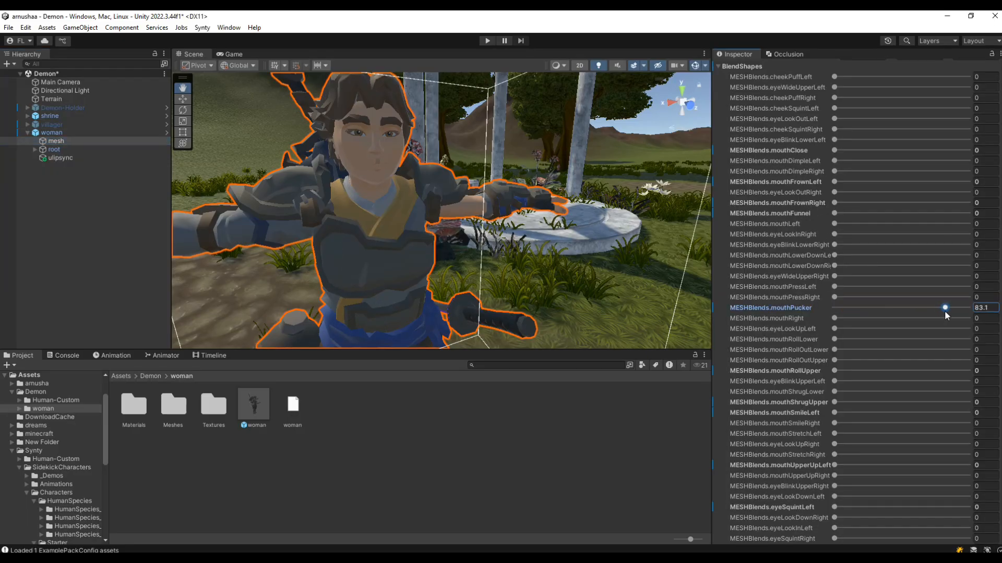
pyautogui.click(223, 221)
pyautogui.click(870, 381)
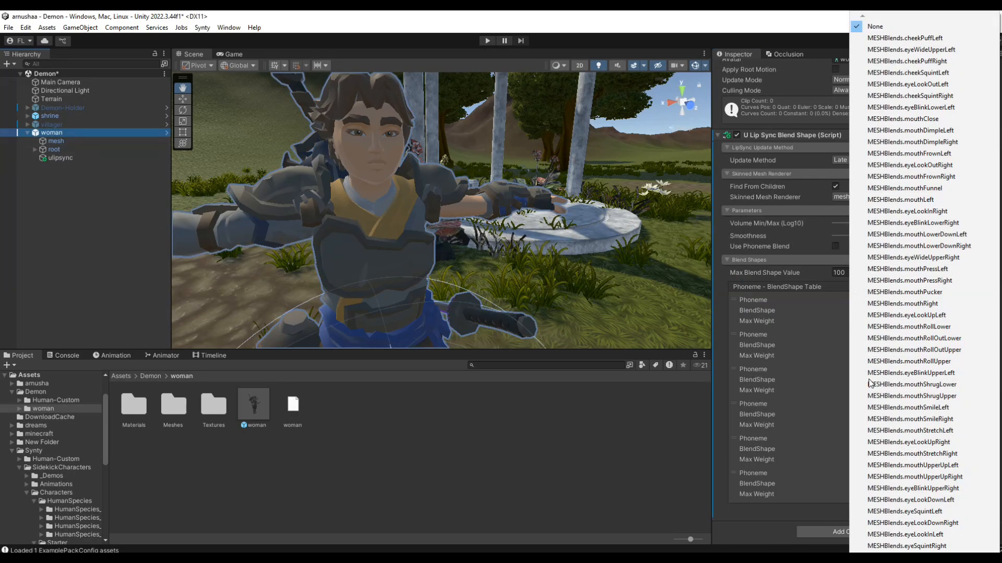
pyautogui.click(897, 293)
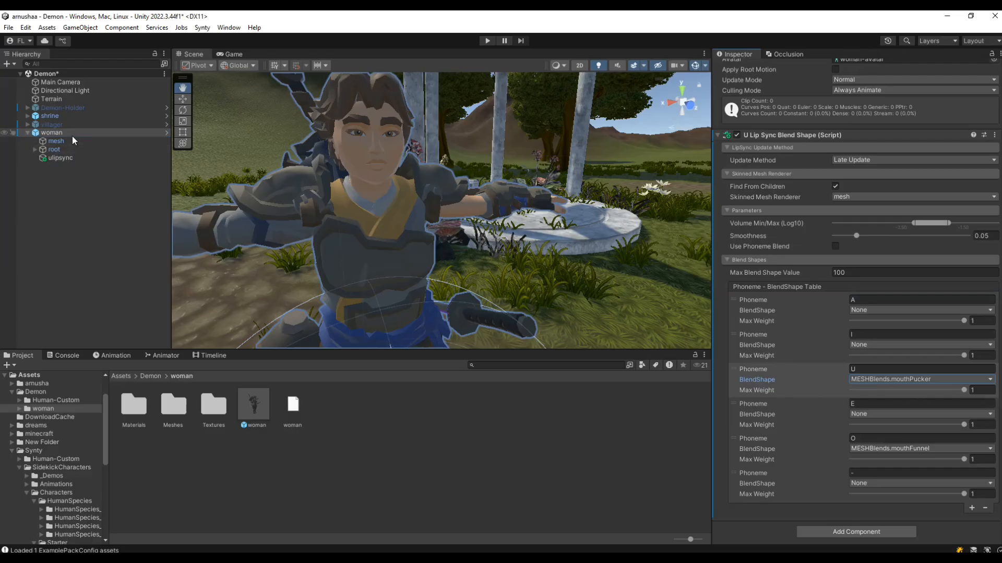
# - Assign MESHBlends.mouthRollOutLower to phoneme E, MESHBlends.mouthRollOutUpper to I and MESHBlends.jawOpen to A
pyautogui.click(56, 141)
pyautogui.moveTo(806, 161)
pyautogui.mouseDown()
pyautogui.moveTo(936, 160)
pyautogui.moveTo(805, 162)
pyautogui.mouseUp()
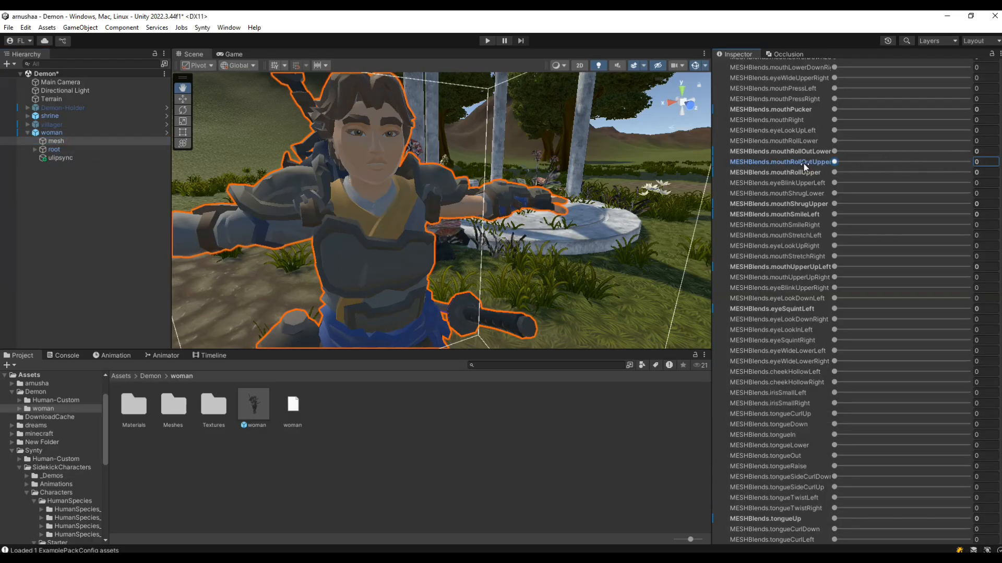
pyautogui.click(59, 133)
pyautogui.click(870, 415)
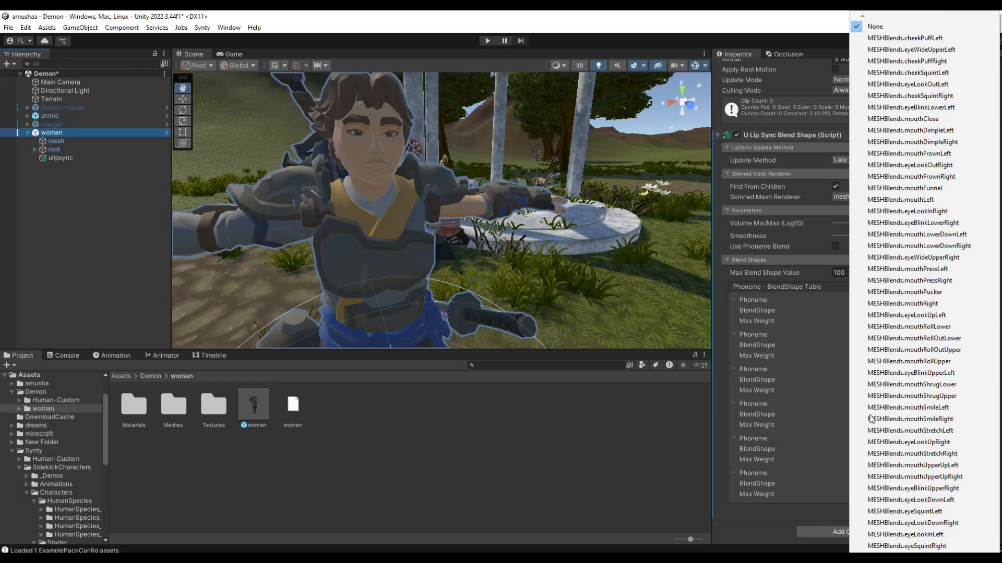
pyautogui.click(892, 349)
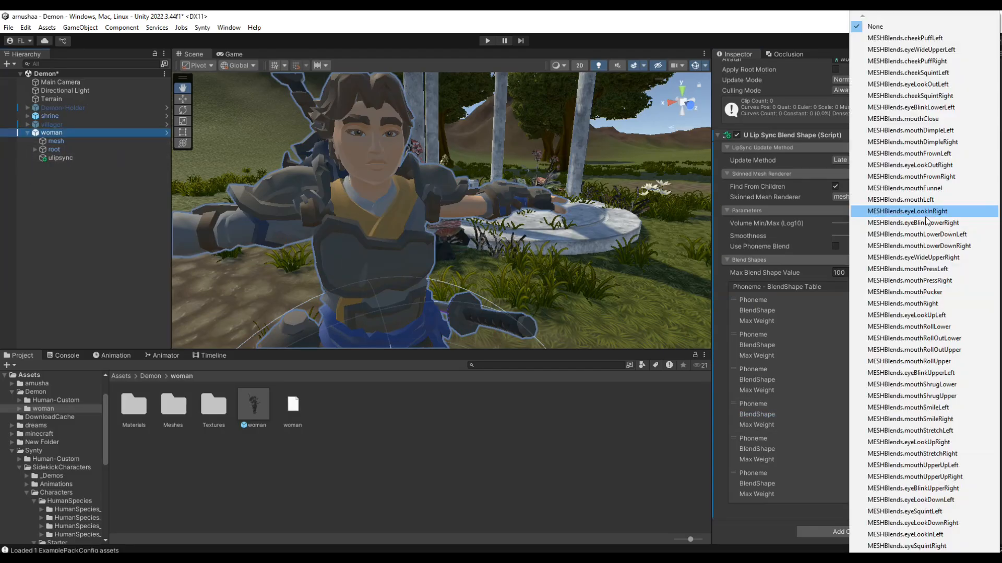
pyautogui.click(962, 350)
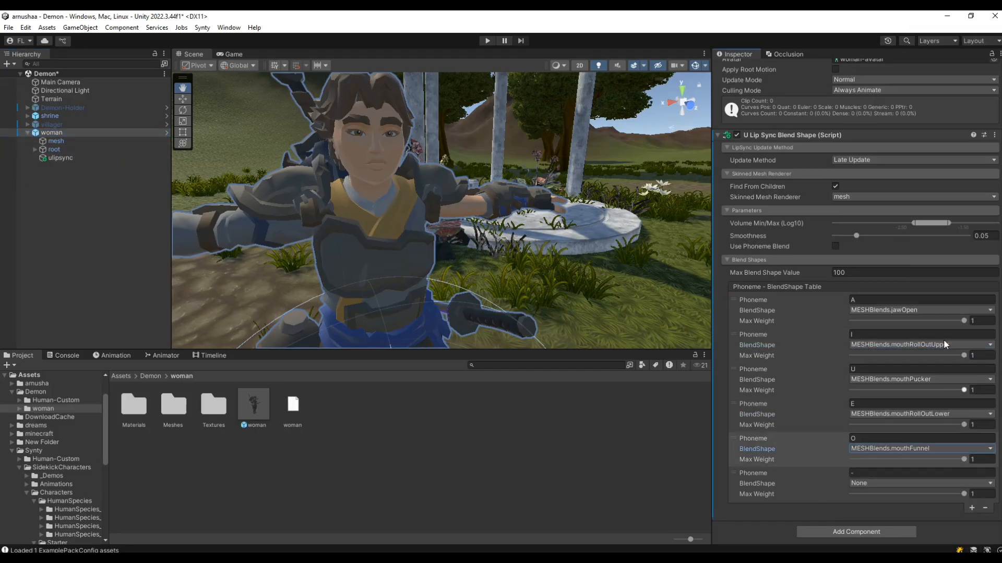
# - Reduce the Max Weight of phoneme A to about 0.617 and lower phoneme O's Max Weight slightly
pyautogui.moveTo(964, 322); pyautogui.dragTo(920, 322)
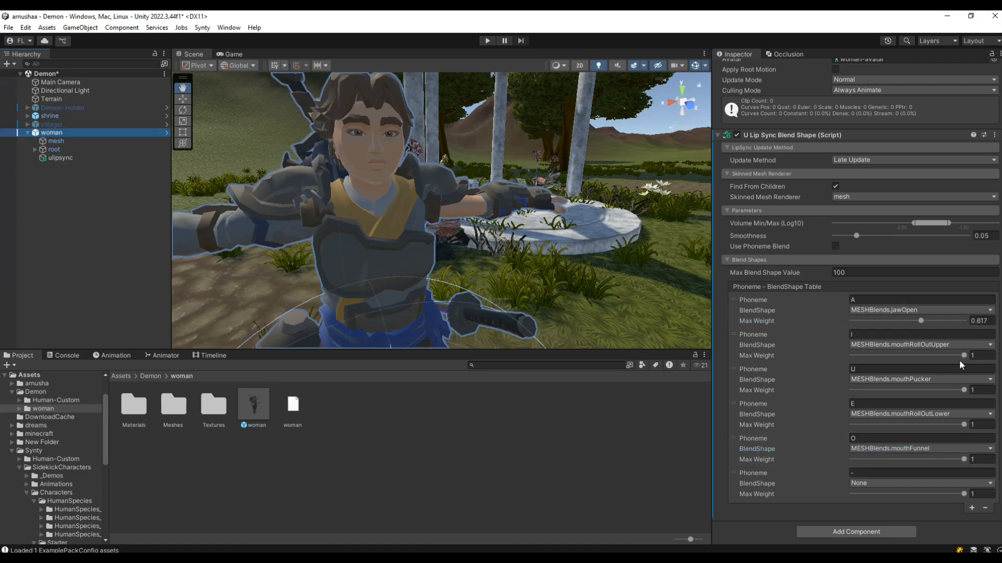
pyautogui.moveTo(964, 459); pyautogui.dragTo(962, 459)
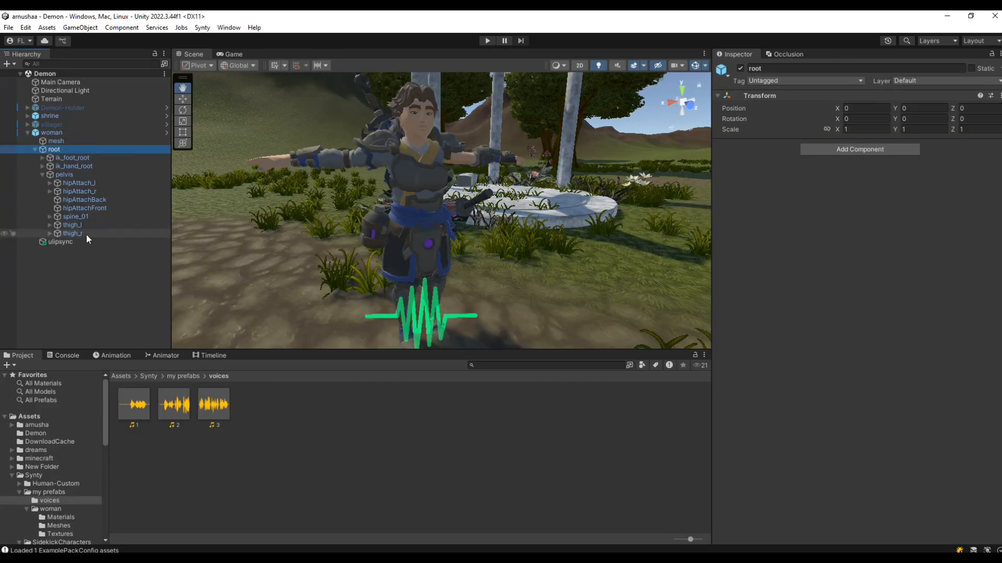
# - Assign audio clip 3 from the voices folder to the ulipsync object's Audio Source and play the scene
pyautogui.click(82, 244)
pyautogui.click(717, 145)
pyautogui.click(719, 156)
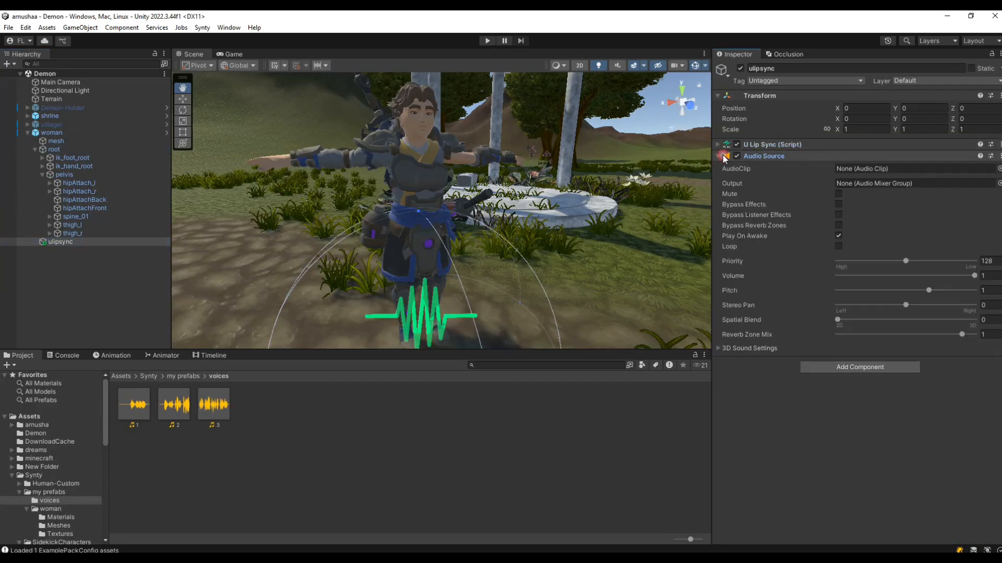
pyautogui.moveTo(217, 410); pyautogui.dragTo(851, 171)
pyautogui.click(487, 41)
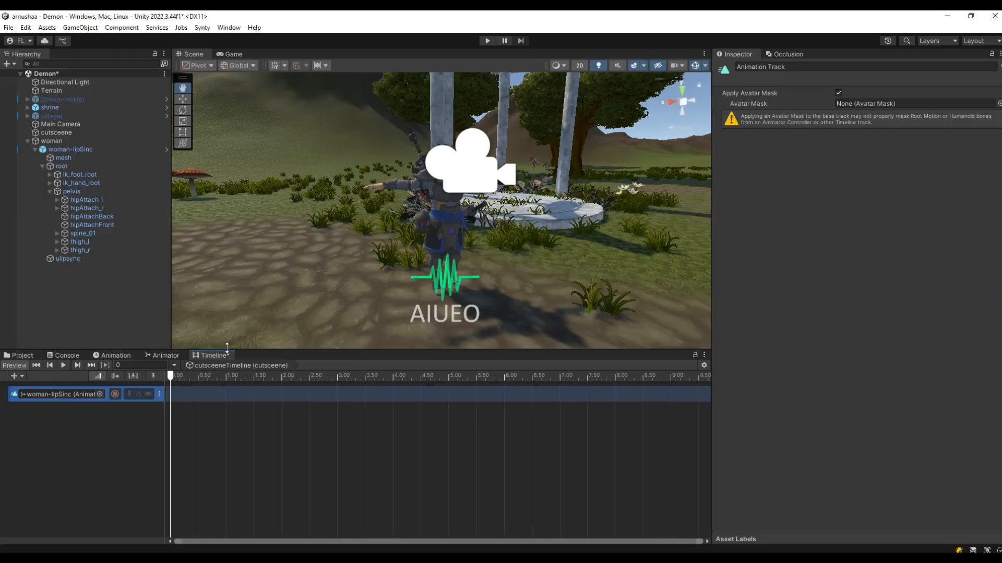
# - Dock the Timeline beside the Scene and Game views and open the SidekickCharacters FacePoses animation folder
pyautogui.moveTo(227, 348); pyautogui.dragTo(274, 54)
pyautogui.click(193, 377)
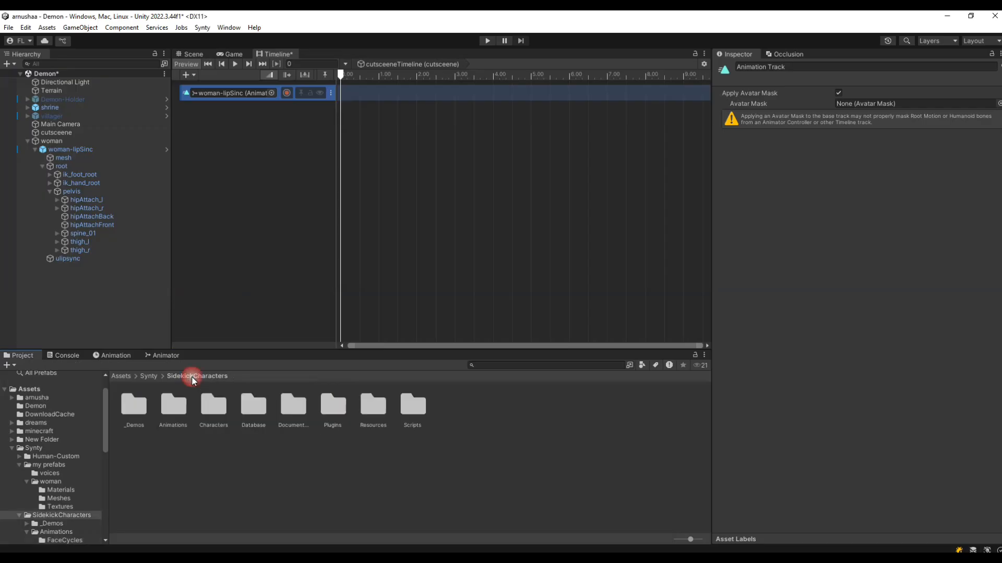
pyautogui.doubleClick(179, 412)
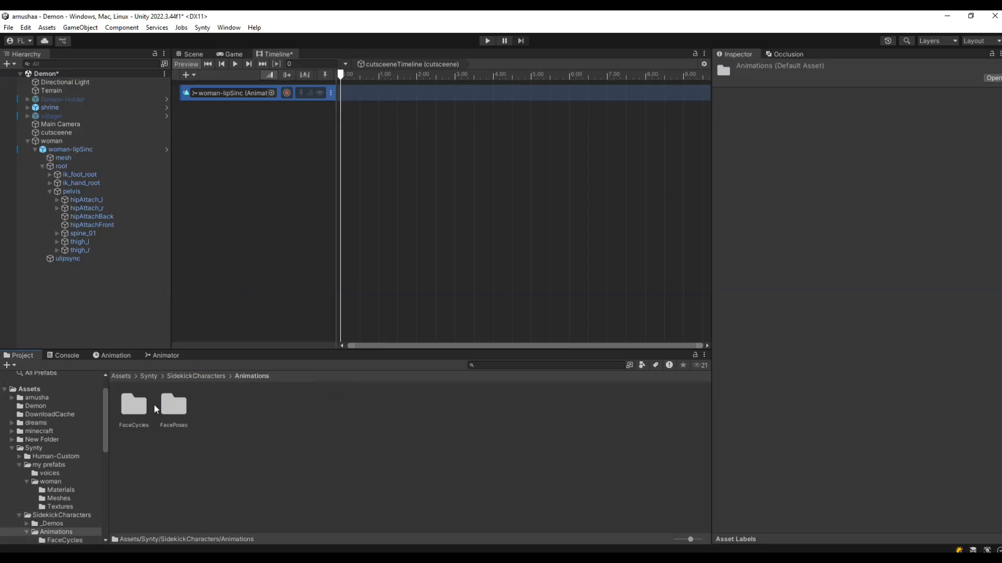
pyautogui.doubleClick(168, 405)
# - Place the A_FacePose_Angry animation clip on the woman-lipSinc timeline track and save the changes
pyautogui.click(181, 403)
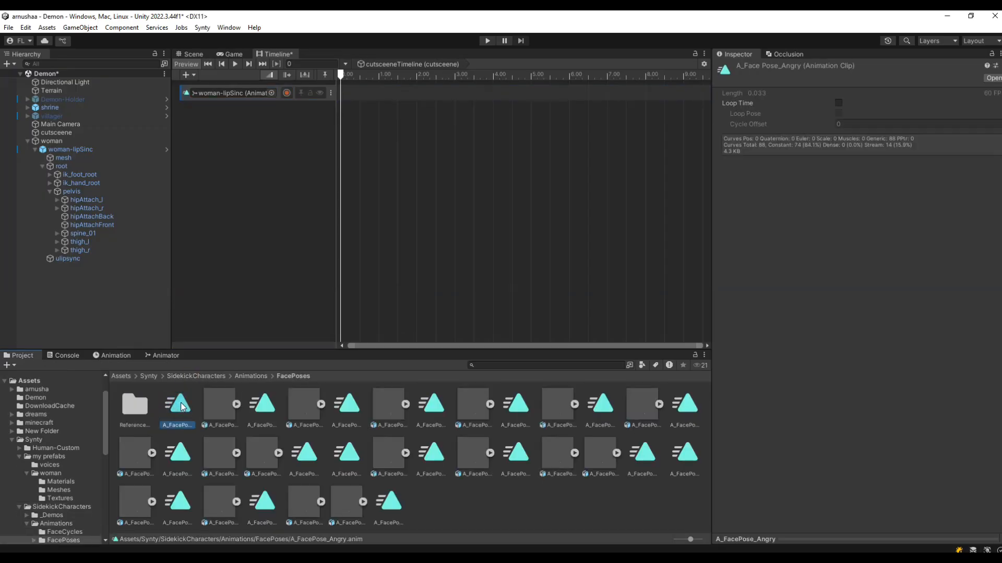
pyautogui.moveTo(177, 408); pyautogui.dragTo(373, 95)
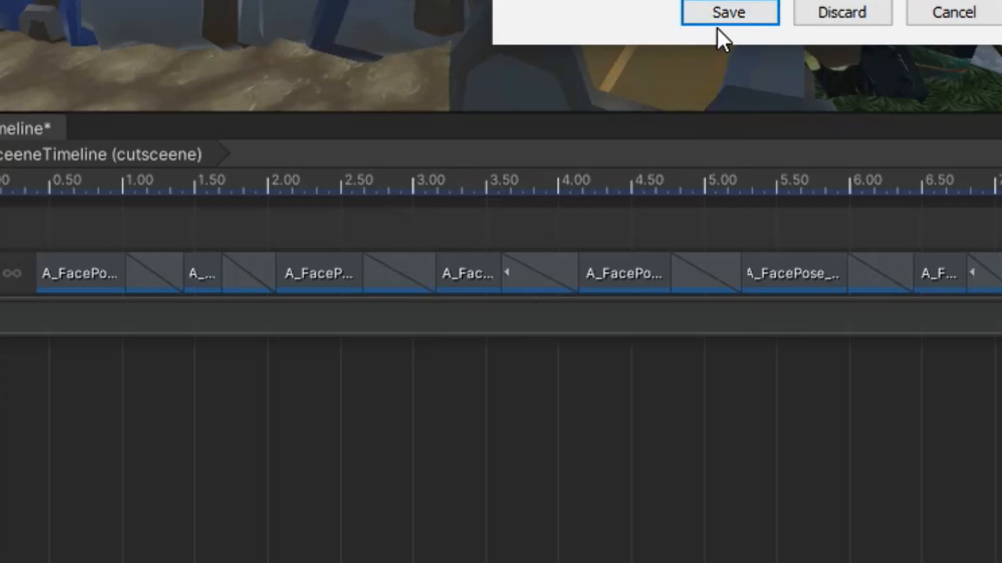
pyautogui.click(719, 21)
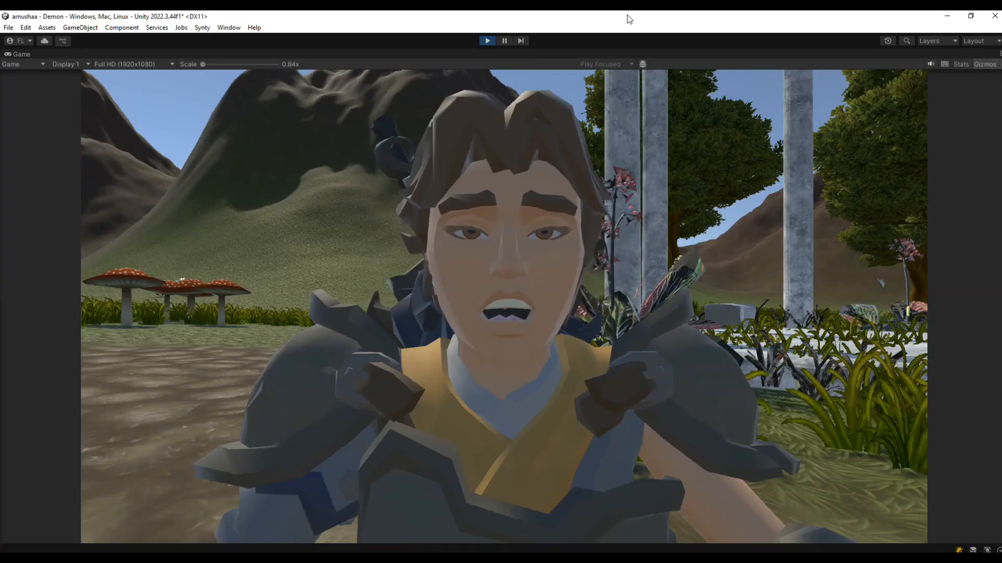